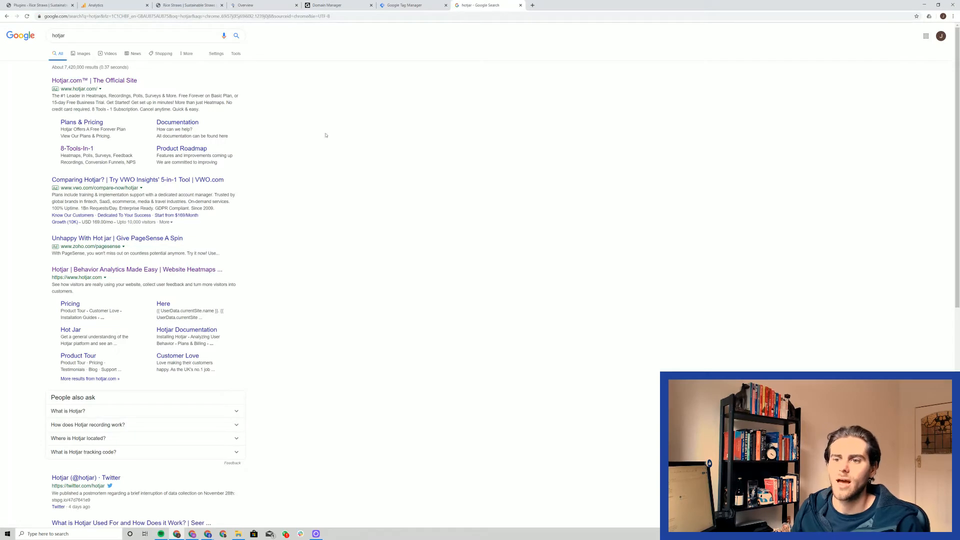
# Step: Open the official Hotjar website from the search results and start the free trial registration
pyautogui.click(189, 272)
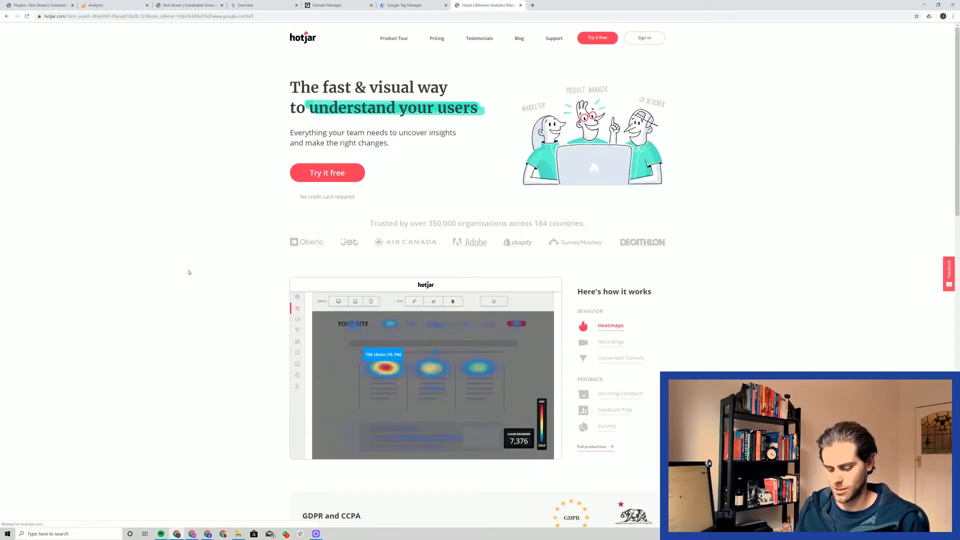
pyautogui.hotkey('ctrl', '+')
pyautogui.hotkey('ctrl', '+')
pyautogui.hotkey('ctrl', '+')
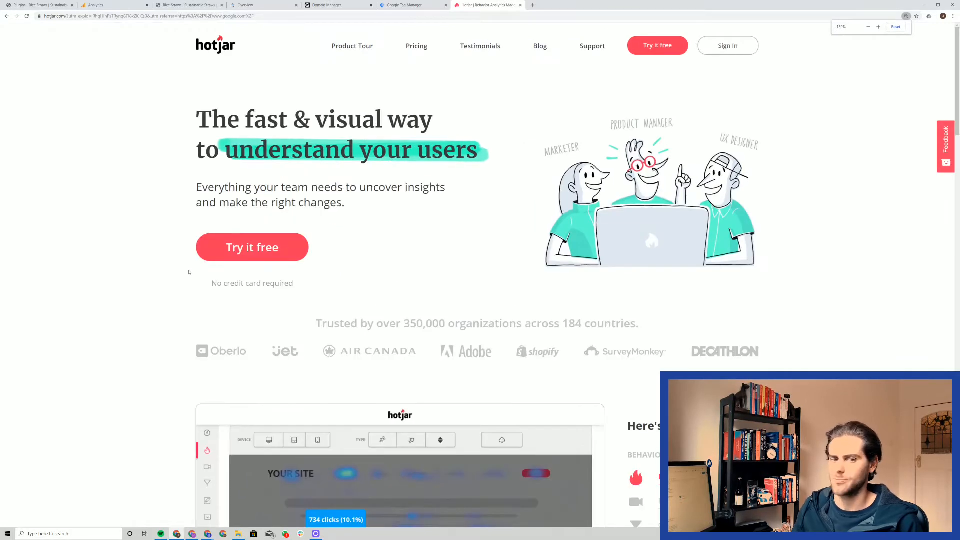
pyautogui.click(660, 46)
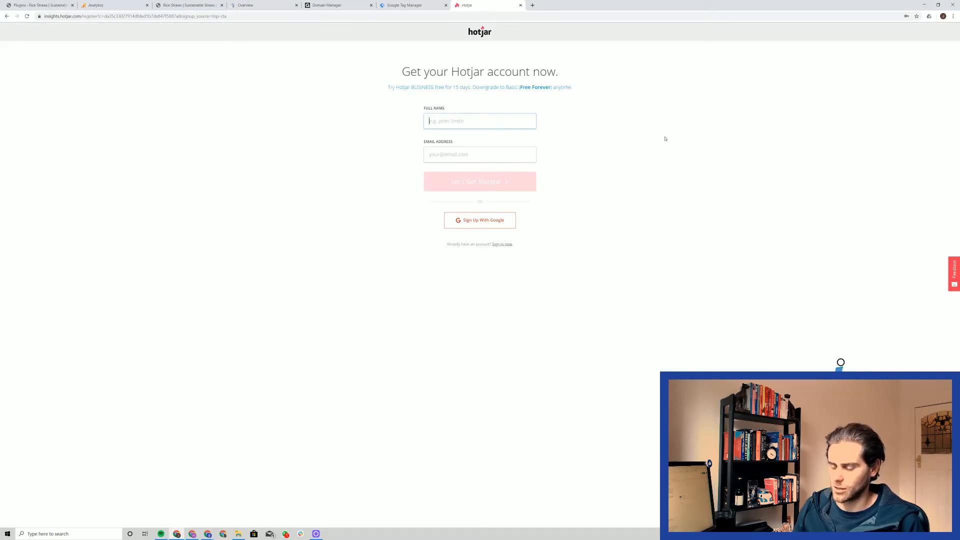
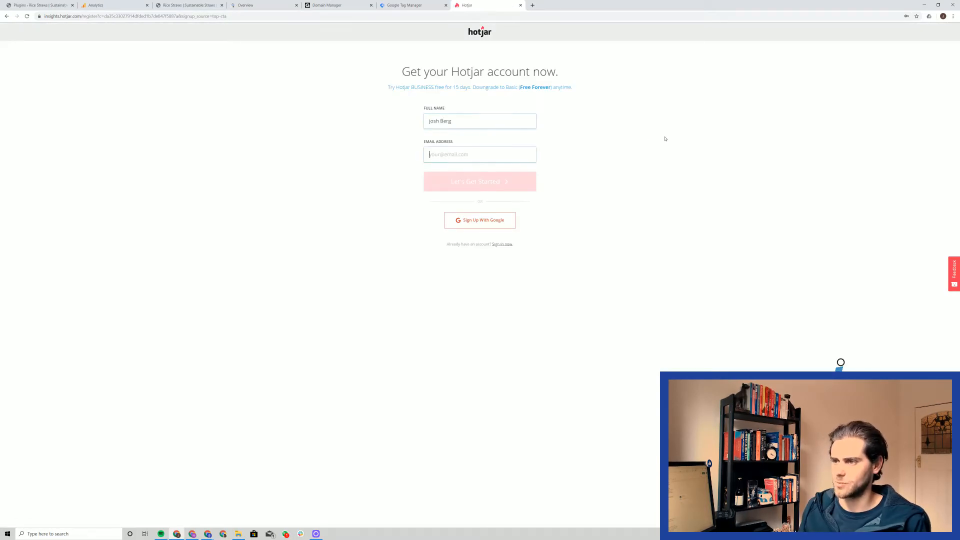
# Step: Enter the account holder's full name and e-mail address in the registration form and submit it
pyautogui.write('j')
pyautogui.press('BackSpace')
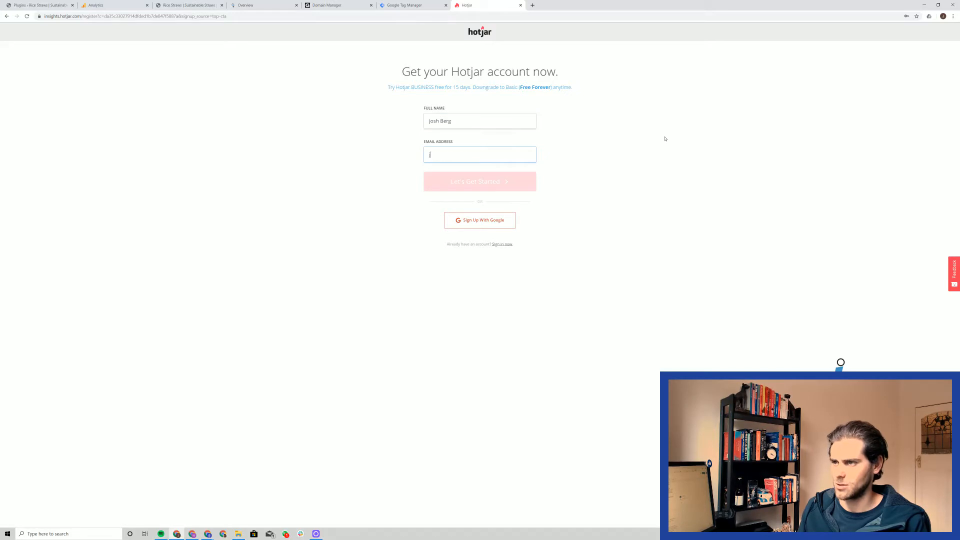
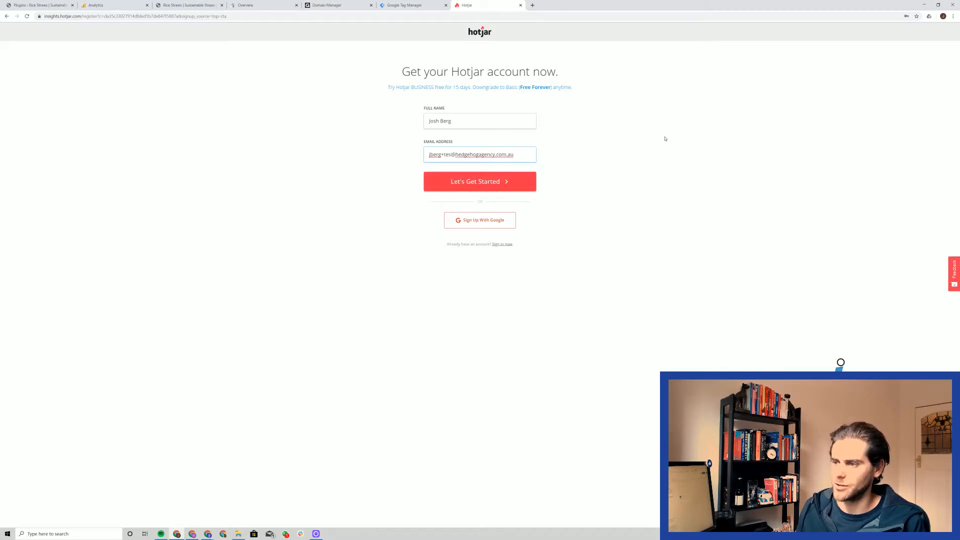
pyautogui.write('hilda')
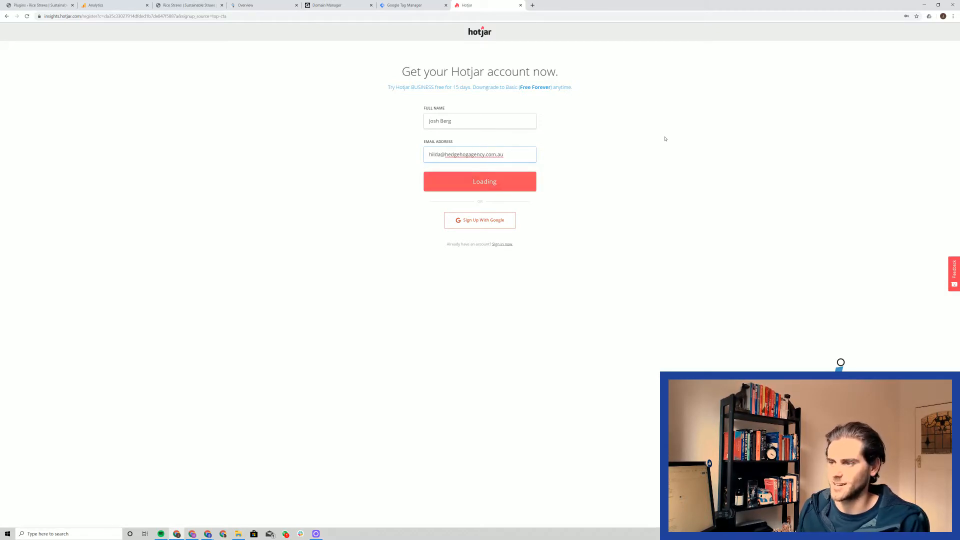
pyautogui.press('Return')
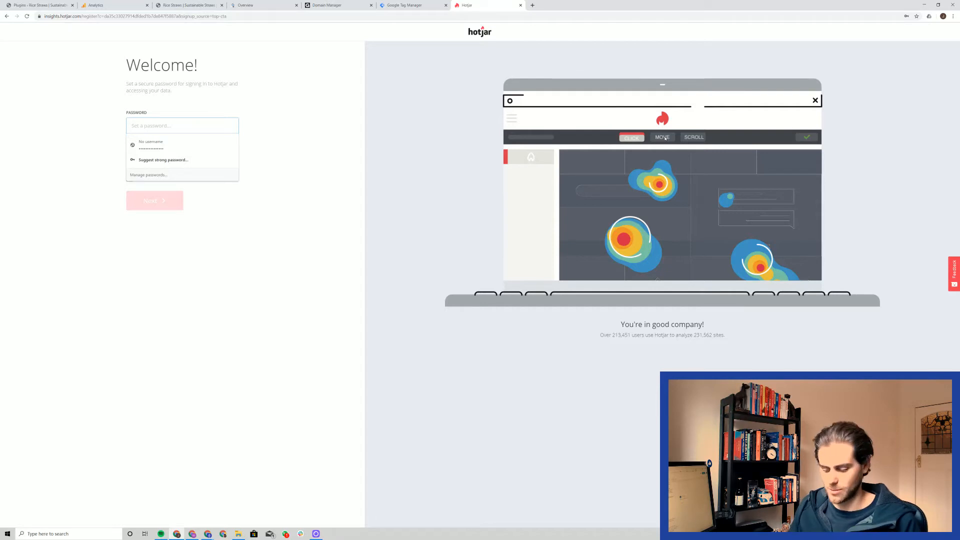
# Step: Set an account password that meets all requirements, accept the Terms of Service and continue
pyautogui.click(292, 163)
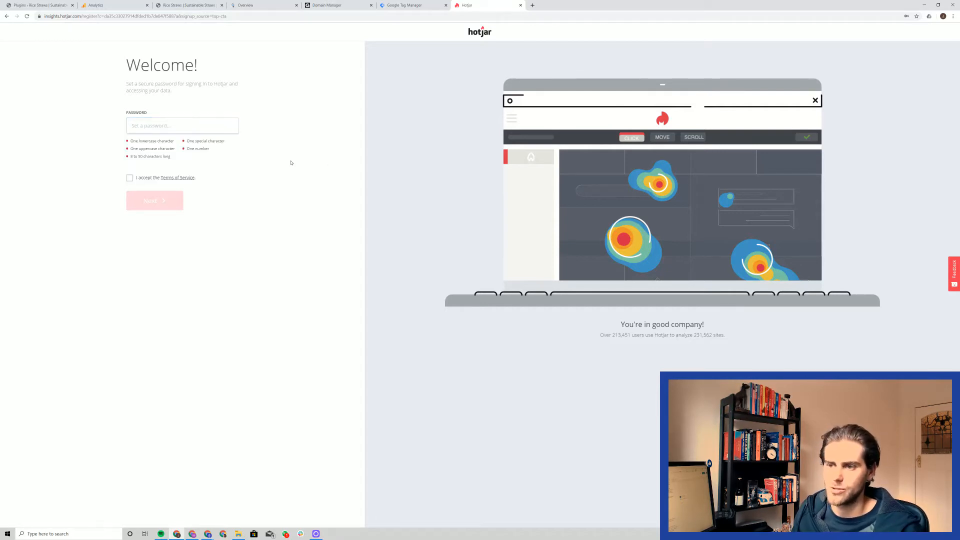
pyautogui.click(208, 129)
pyautogui.click(195, 132)
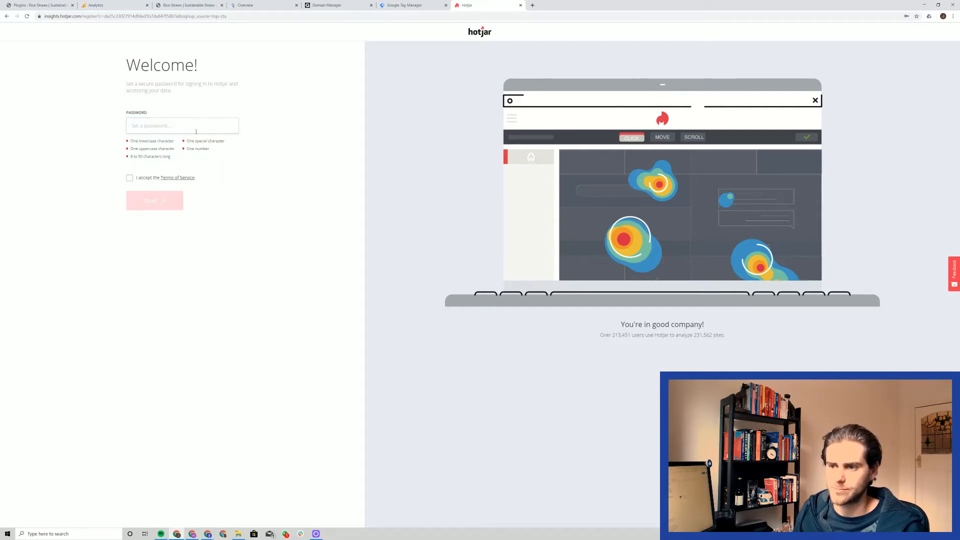
pyautogui.click(195, 132)
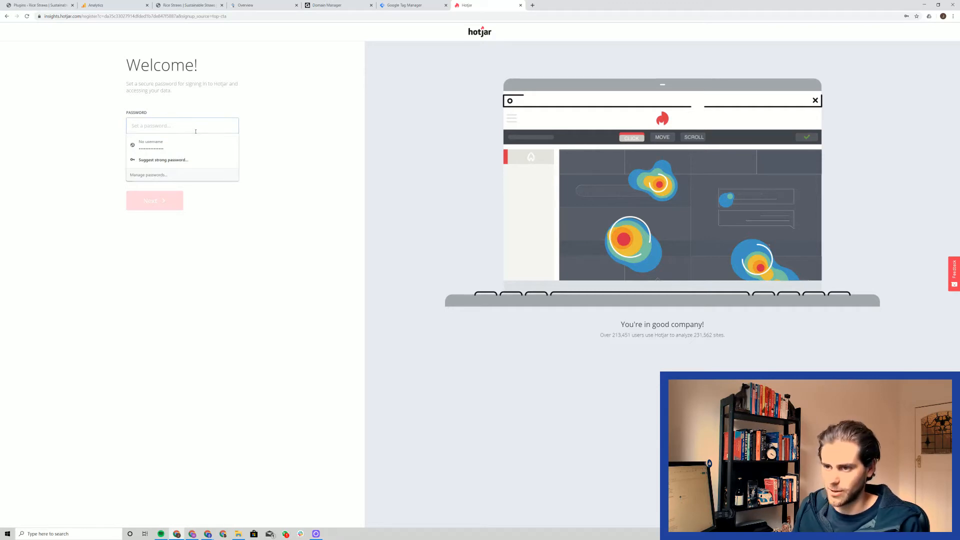
pyautogui.write('•••••••••')
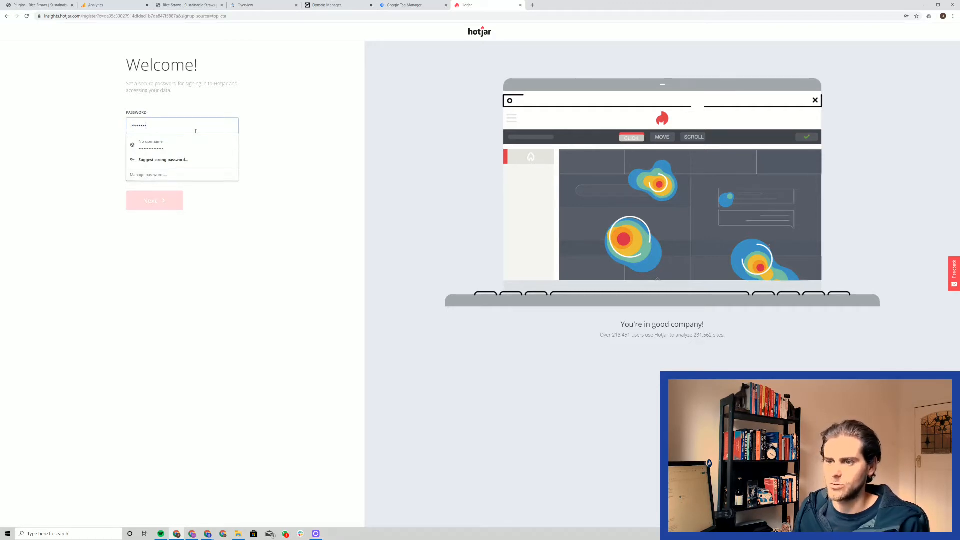
pyautogui.click(130, 177)
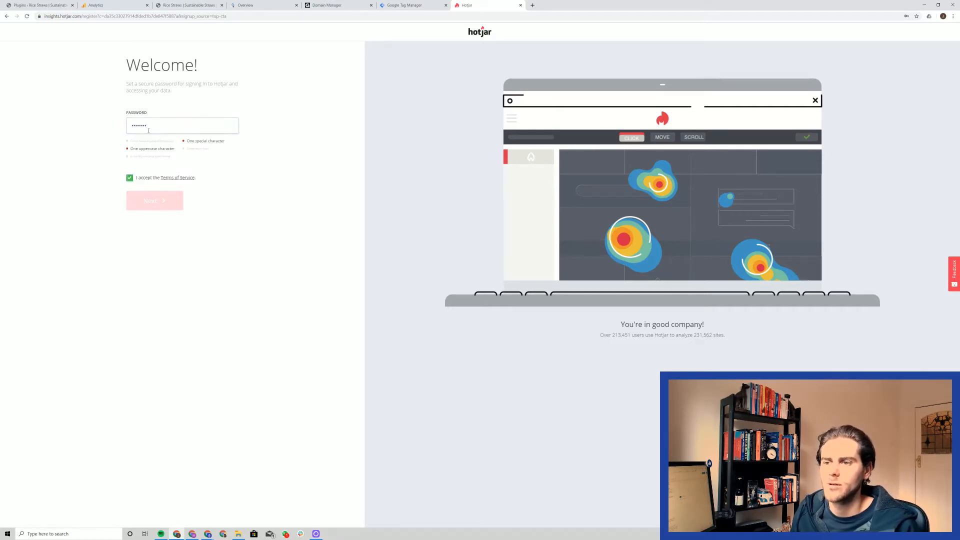
pyautogui.doubleClick(138, 125)
pyautogui.write('••••••••••')
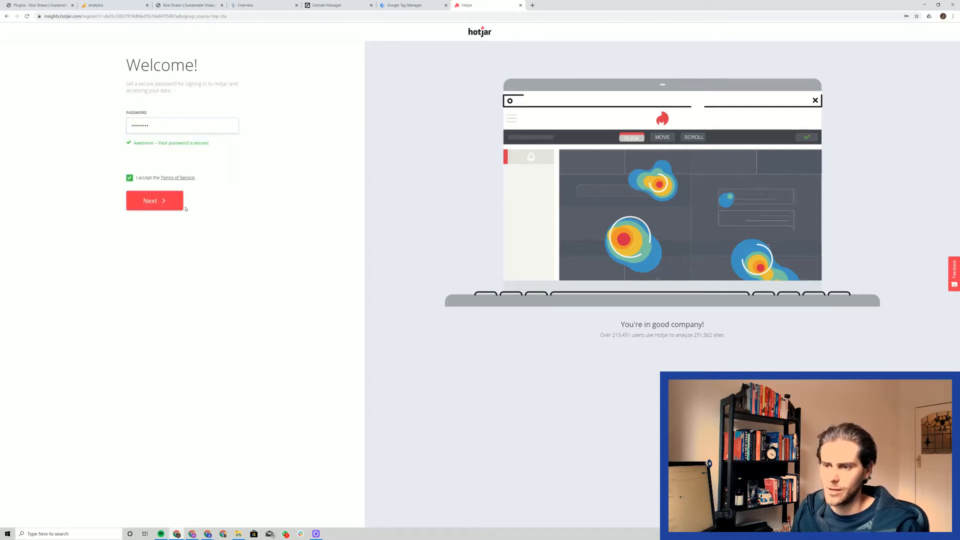
pyautogui.click(178, 207)
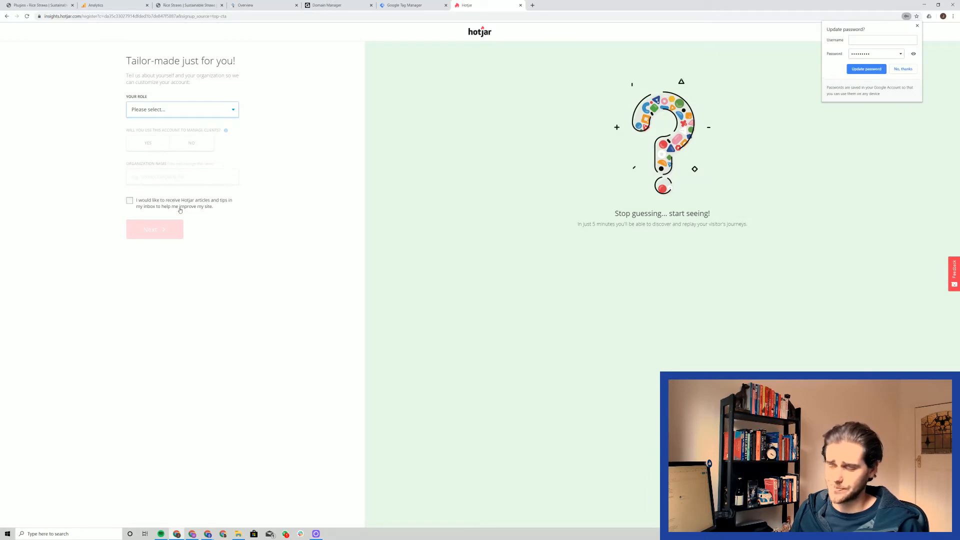
# Step: Set the role to Consultant with no client management, name the organization Strawsome, opt in to Hotjar articles and tips, and continue
pyautogui.click(196, 115)
pyautogui.click(192, 134)
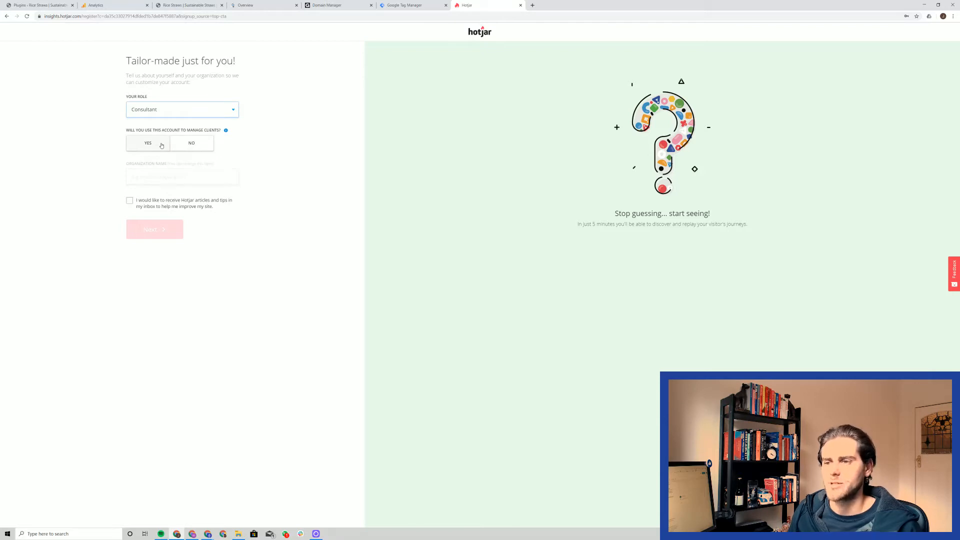
pyautogui.click(175, 146)
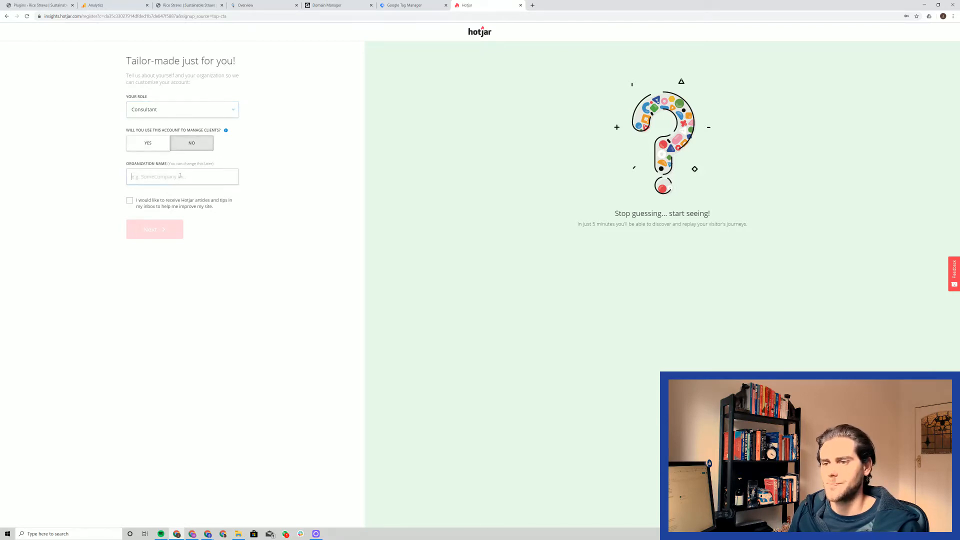
pyautogui.write('Strawsome')
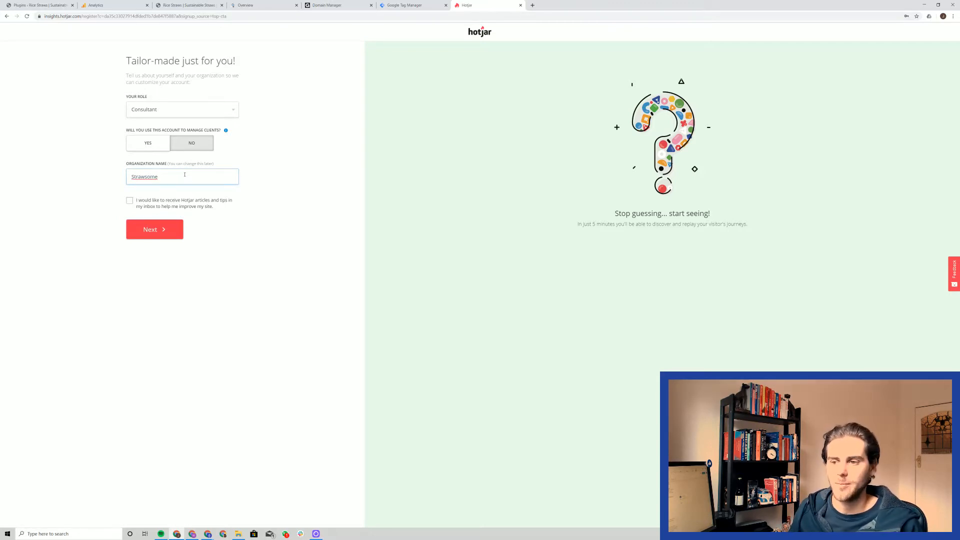
pyautogui.click(129, 200)
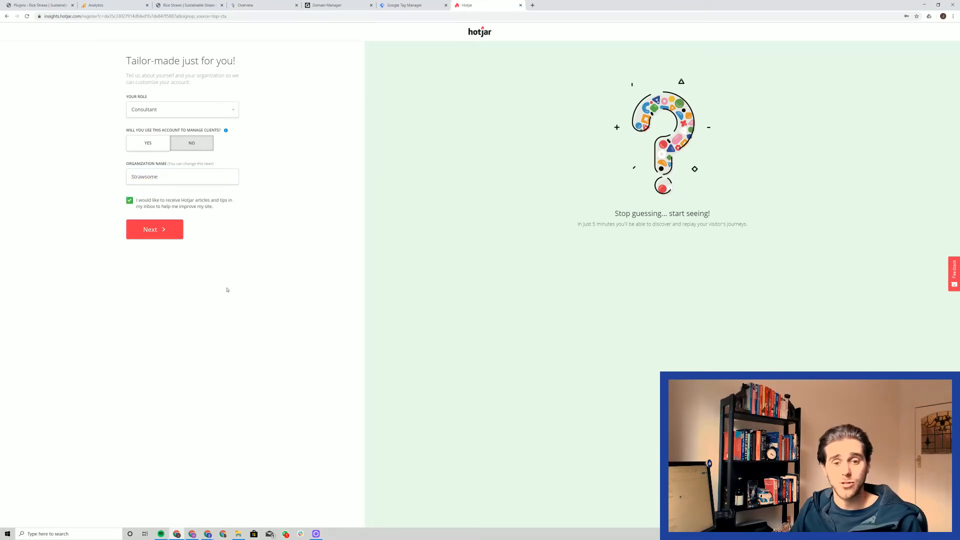
pyautogui.click(170, 231)
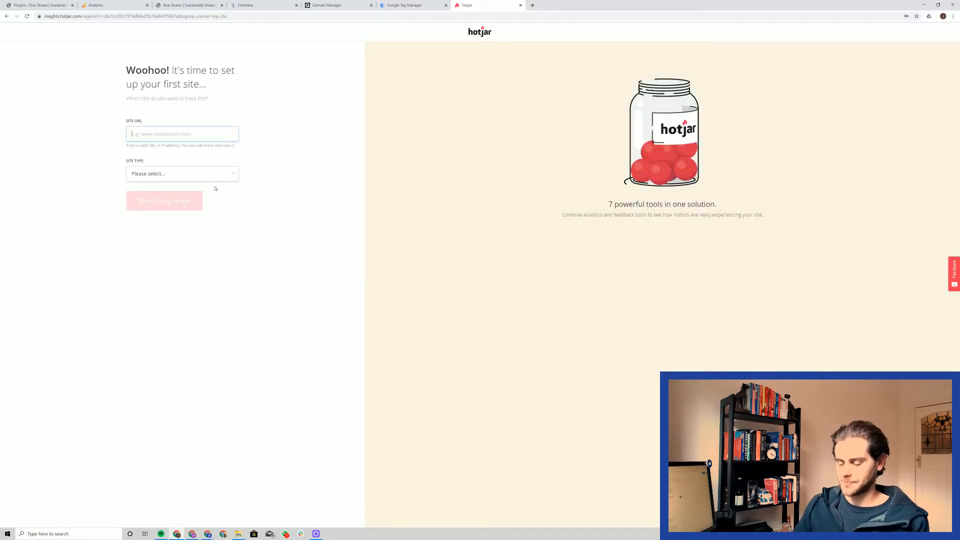
pyautogui.write('www.str')
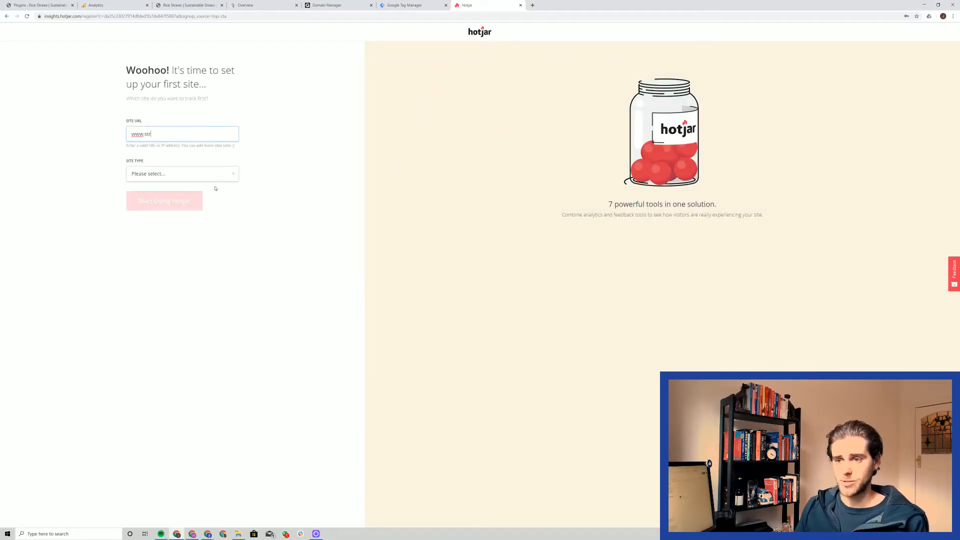
pyautogui.write('awso.me')
pyautogui.click(185, 175)
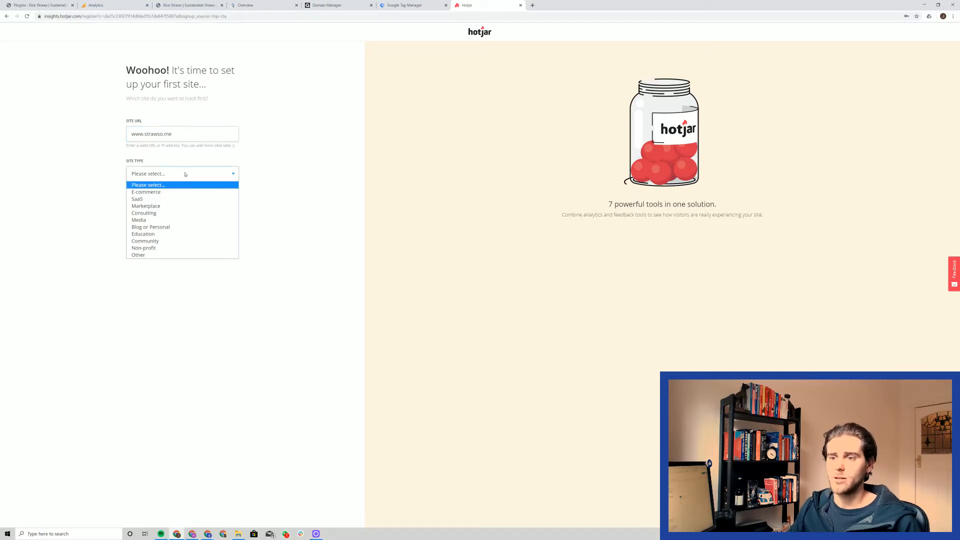
pyautogui.click(195, 193)
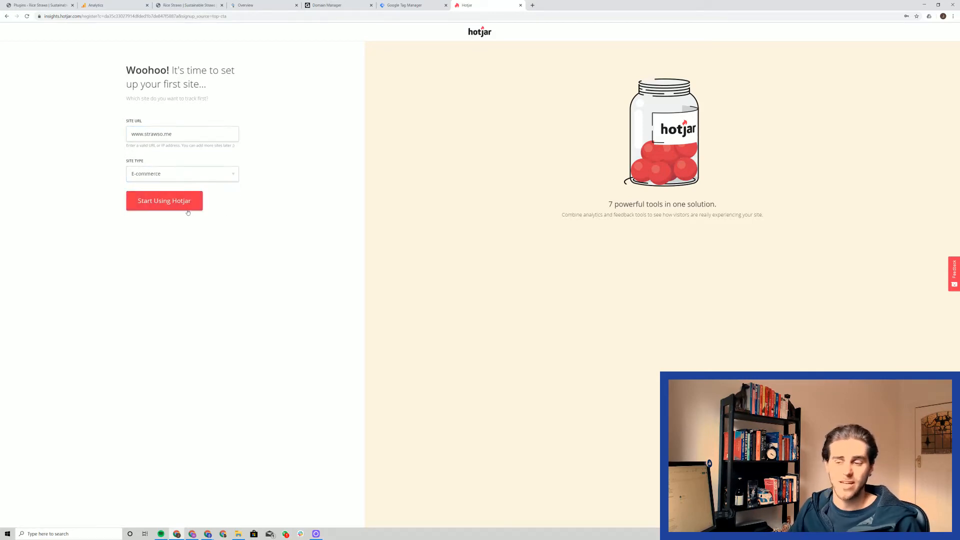
pyautogui.click(175, 202)
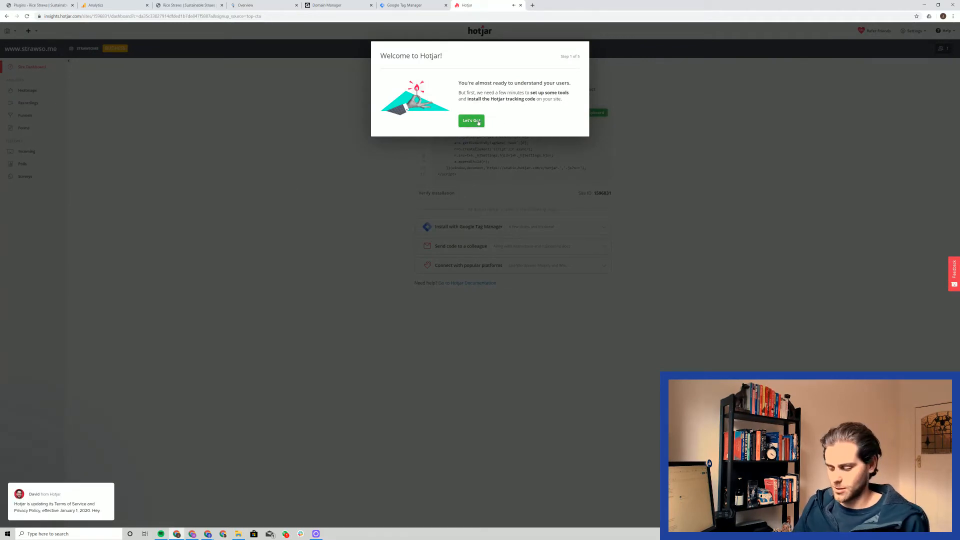
# Step: Begin the welcome wizard, skip all its remaining setup steps, and dismiss the tracking code tour
pyautogui.hotkey('ctrl', '+')
pyautogui.hotkey('ctrl', '+')
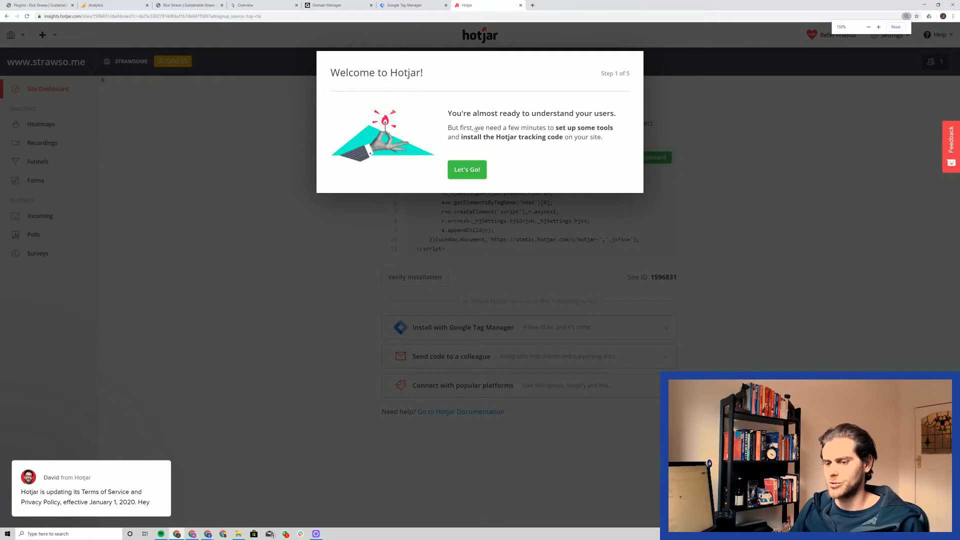
pyautogui.click(466, 169)
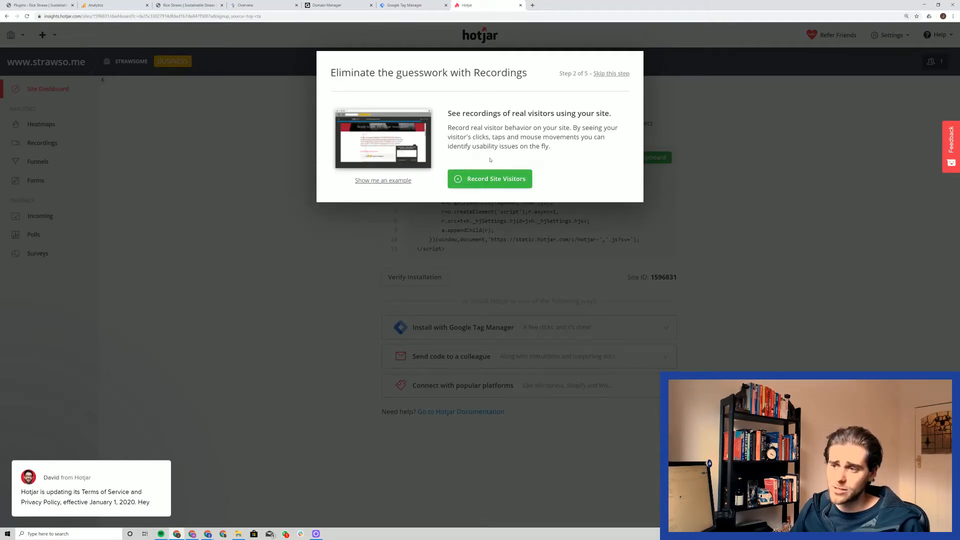
pyautogui.click(613, 74)
pyautogui.click(613, 74)
pyautogui.click(612, 74)
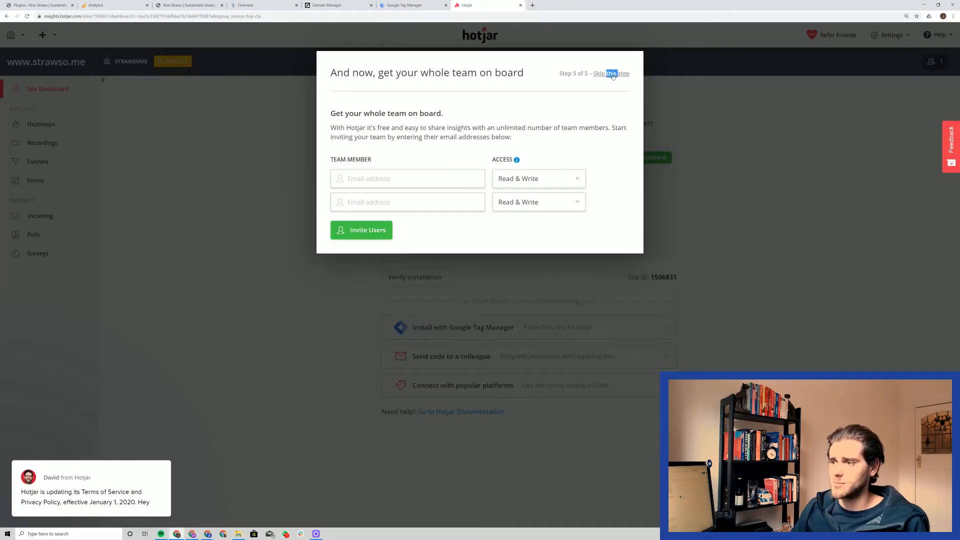
pyautogui.click(612, 74)
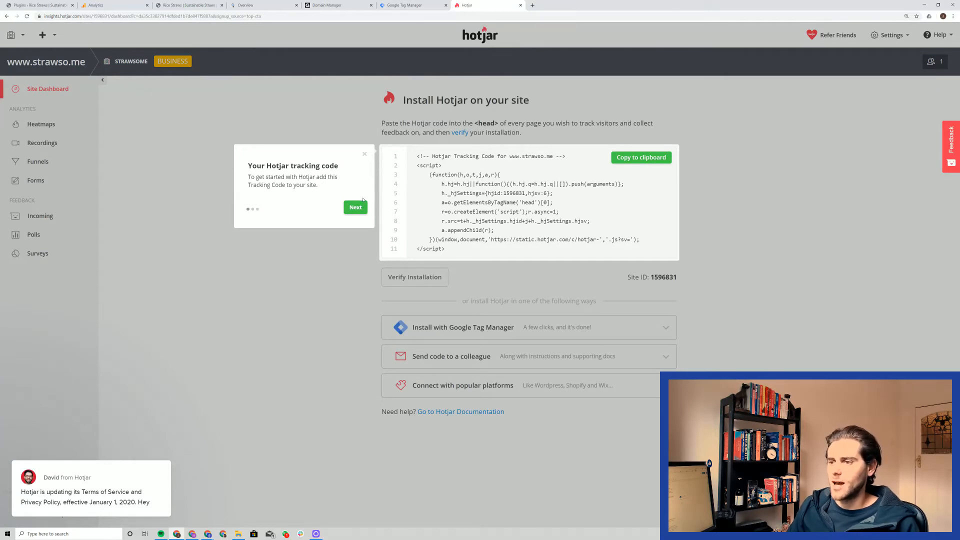
pyautogui.click(356, 207)
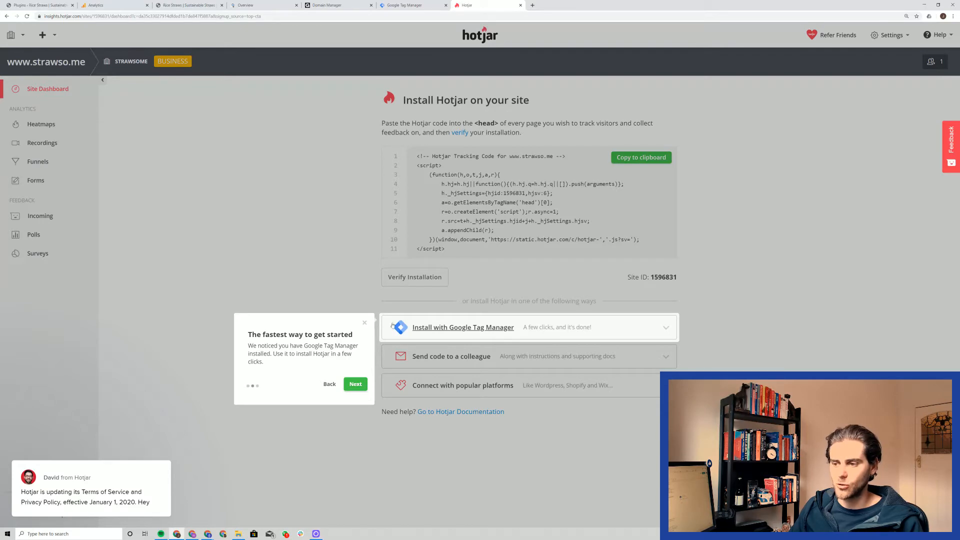
pyautogui.click(365, 323)
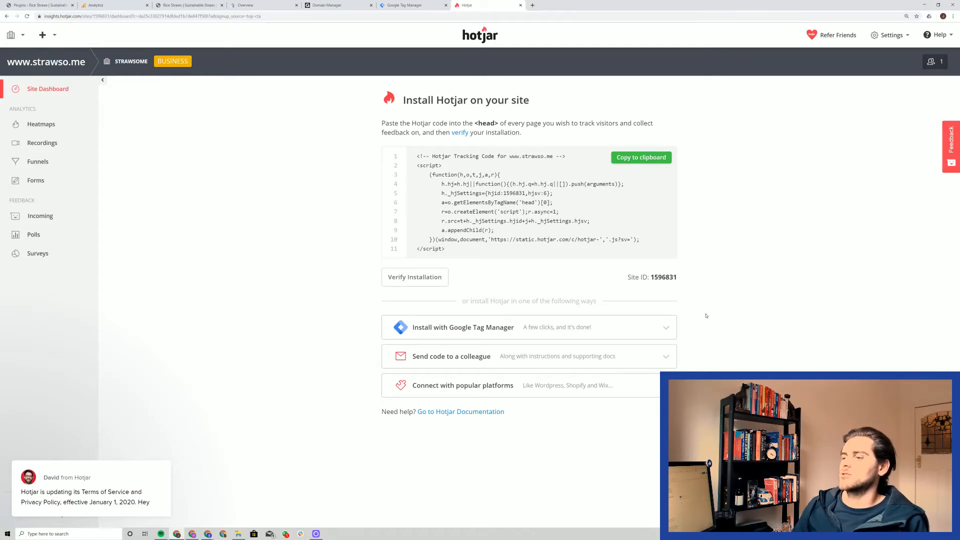
# Step: Sign in to Google Tag Manager from the install page with the site's Google account and allow Hotjar access
pyautogui.click(654, 338)
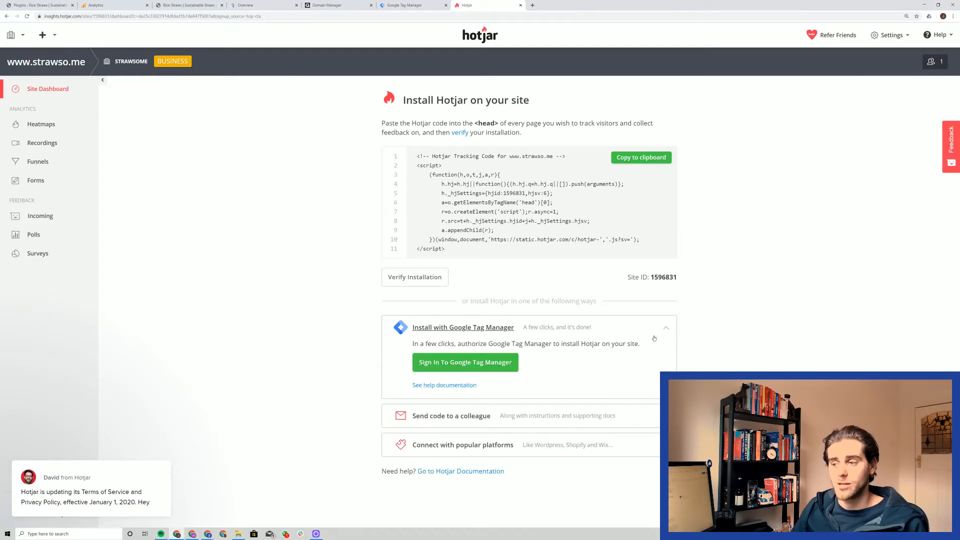
pyautogui.click(474, 363)
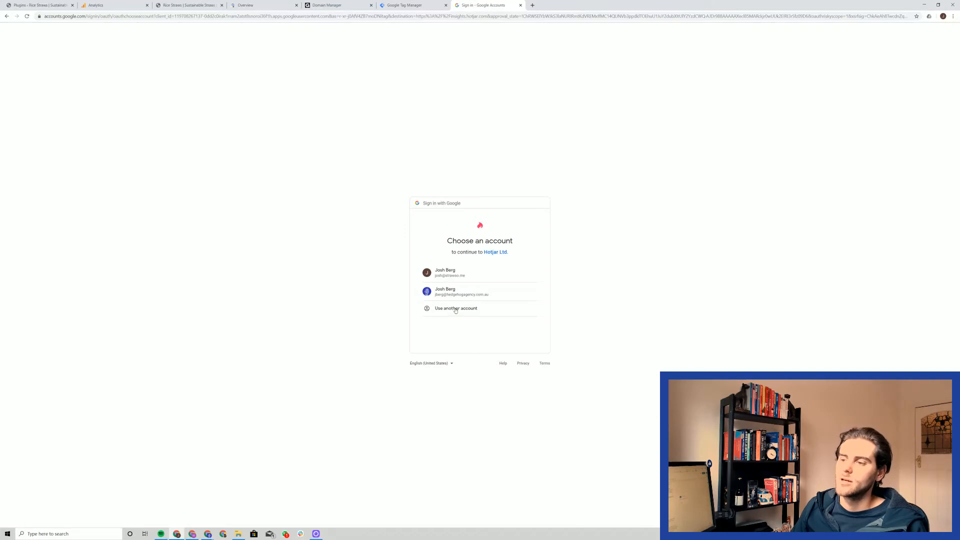
pyautogui.click(457, 275)
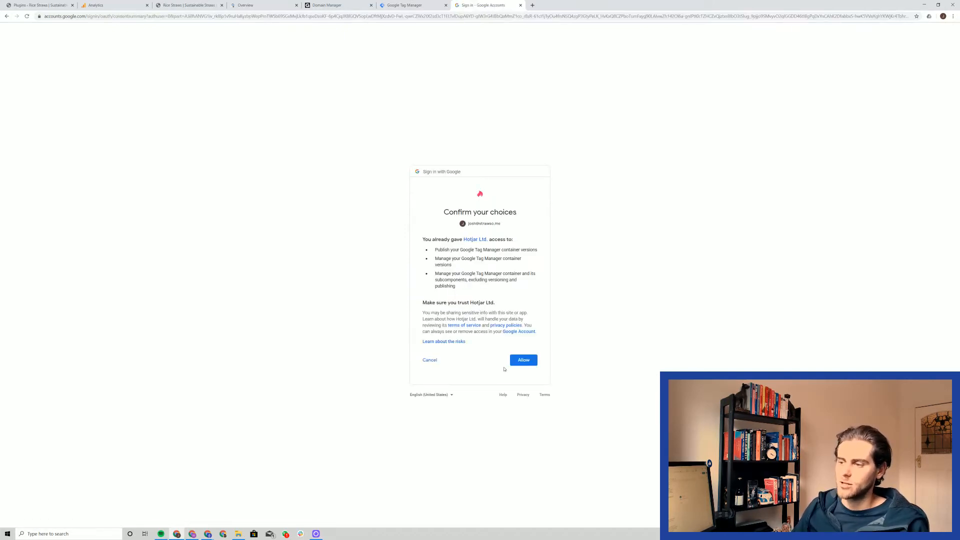
pyautogui.click(525, 362)
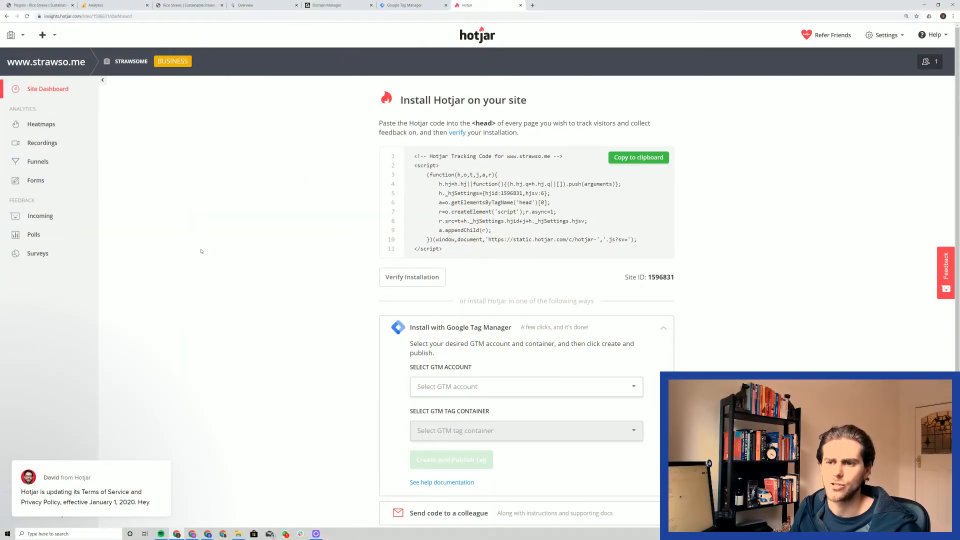
# Step: Start a new heatmap named Homepage and continue past the naming stage
pyautogui.click(41, 130)
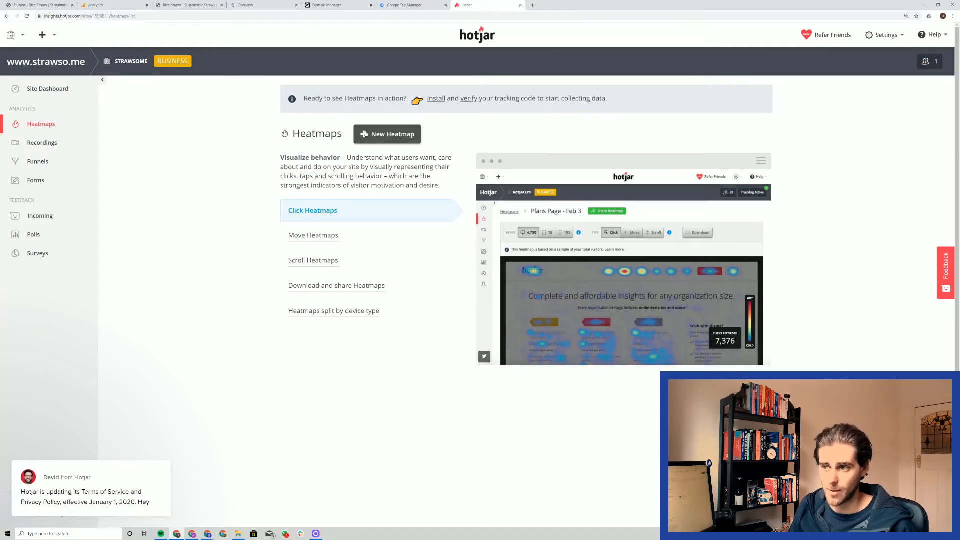
pyautogui.click(366, 134)
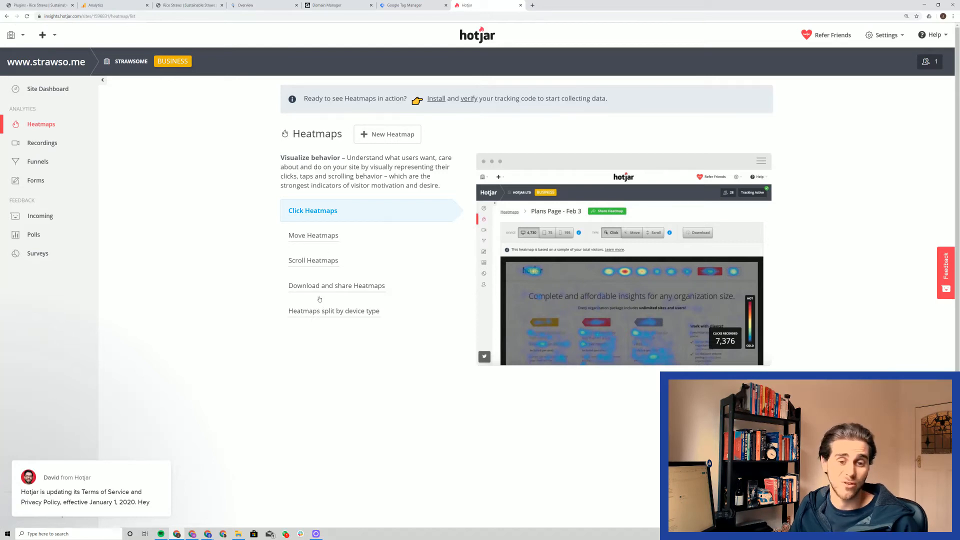
pyautogui.click(379, 136)
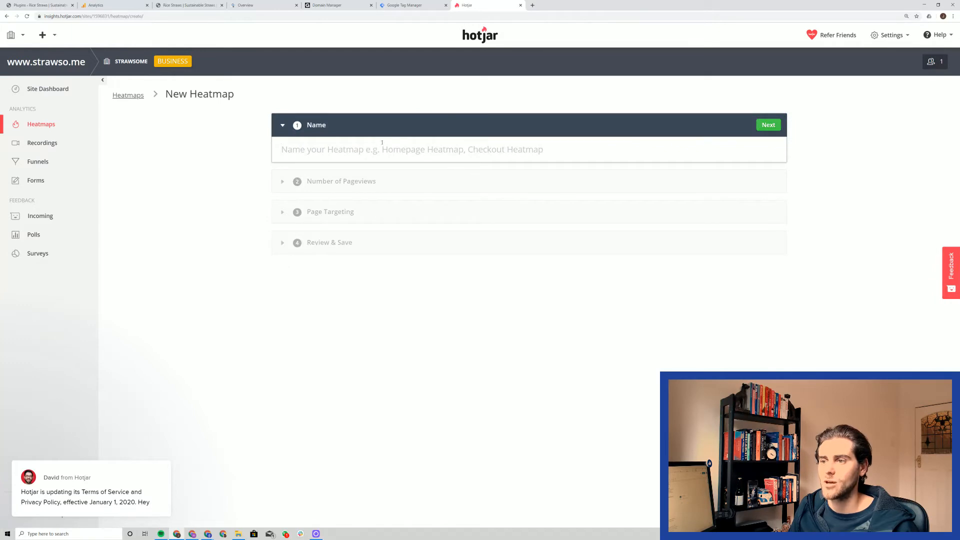
pyautogui.write('Homepage')
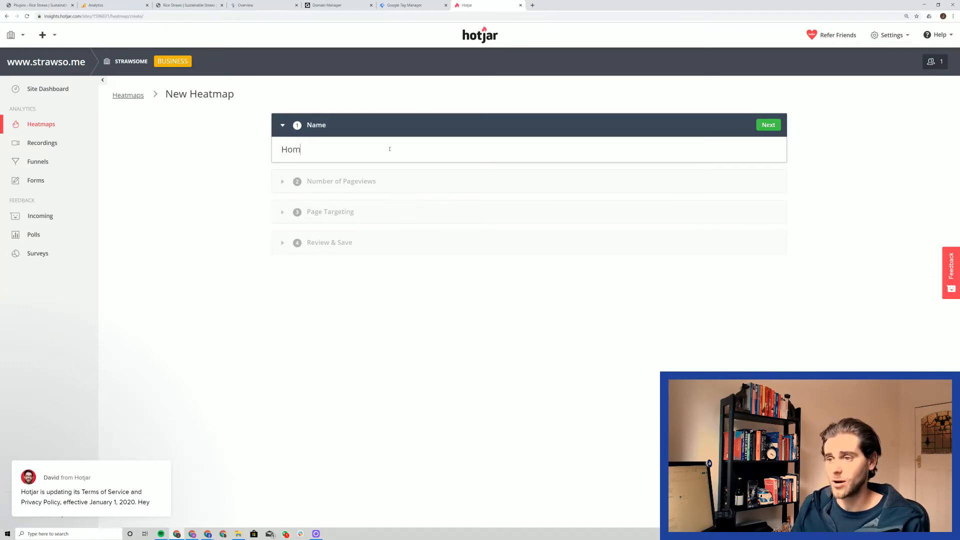
pyautogui.click(777, 124)
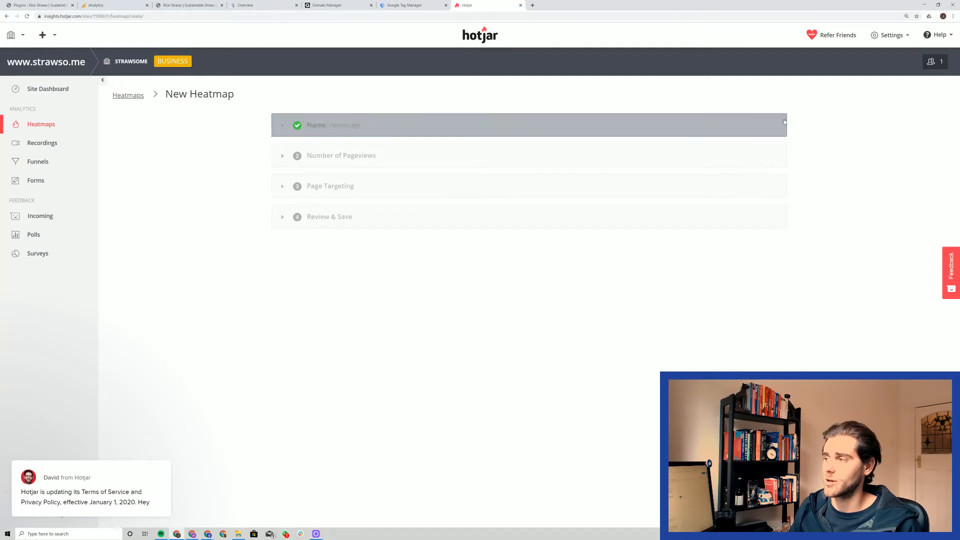
# Step: Set the Homepage heatmap to record data from 1,000 pageviews and continue to page targeting
pyautogui.click(614, 150)
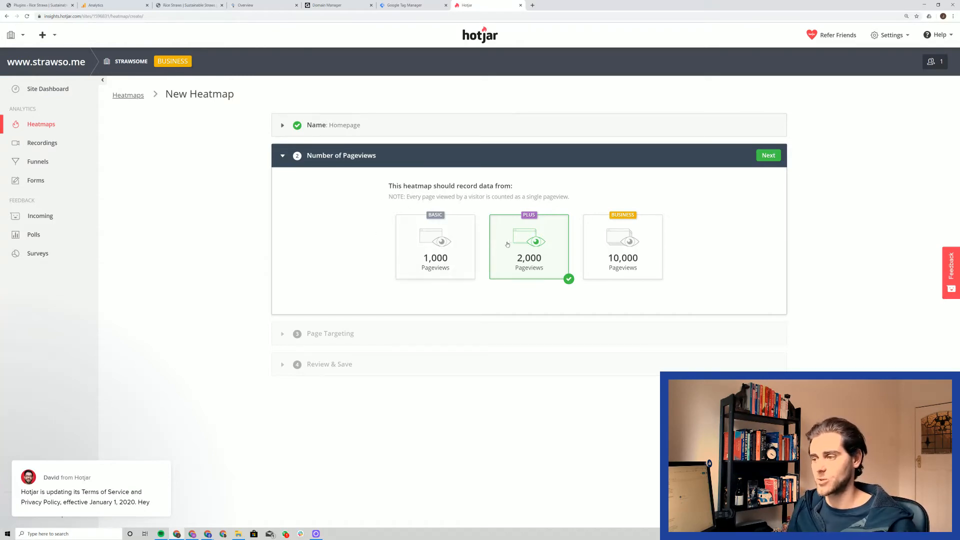
pyautogui.click(590, 259)
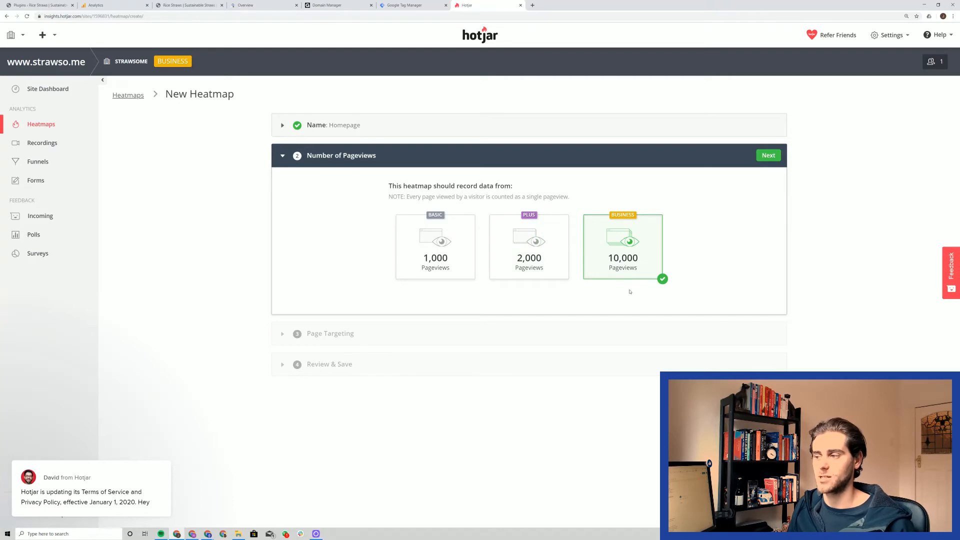
pyautogui.click(554, 245)
pyautogui.click(647, 274)
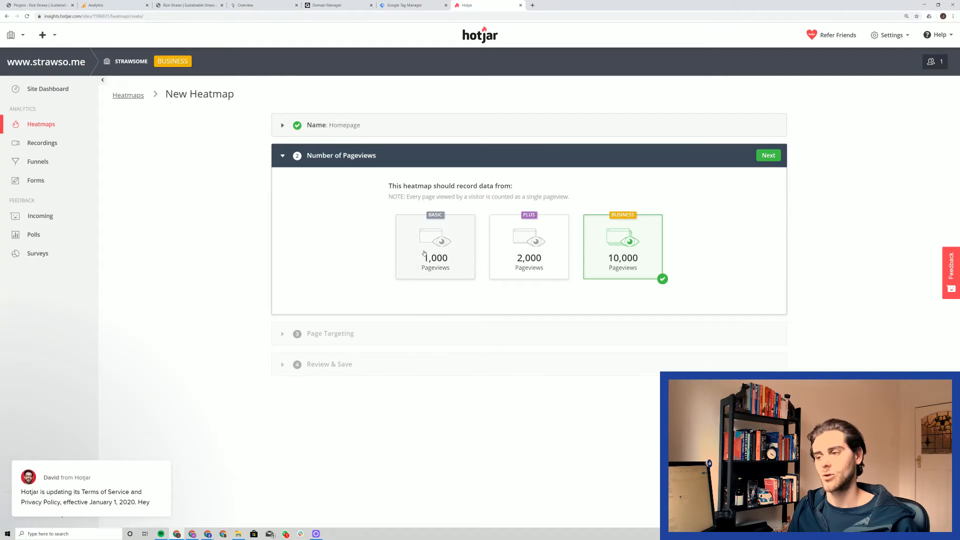
pyautogui.click(471, 239)
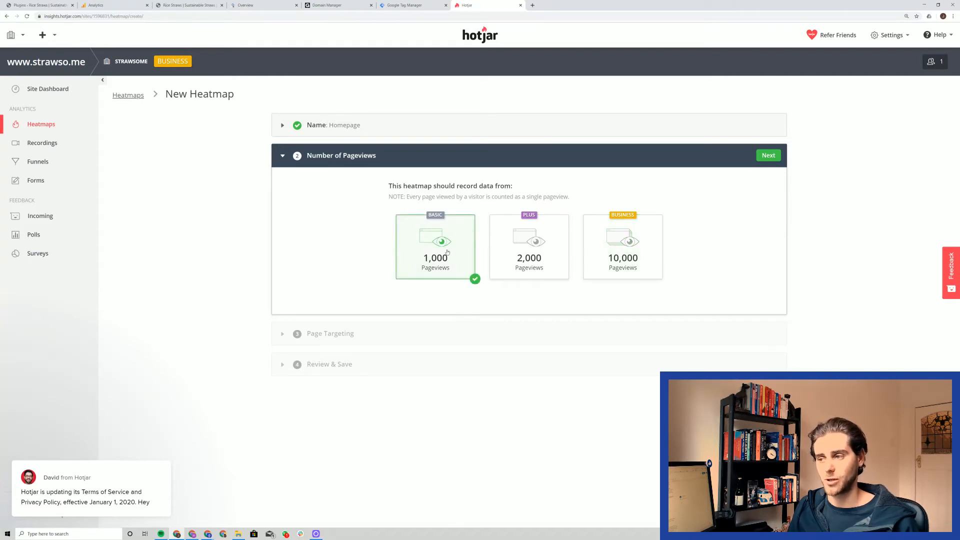
pyautogui.click(765, 157)
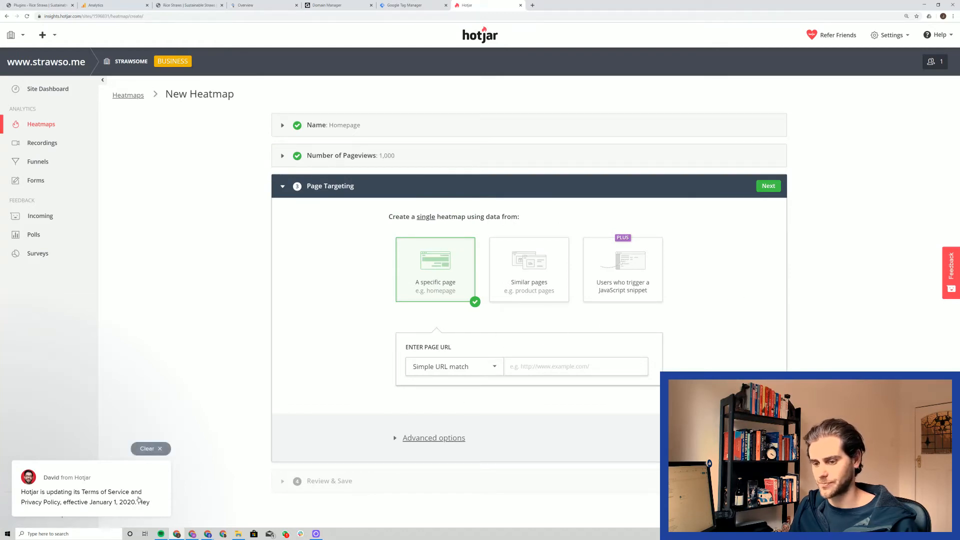
pyautogui.click(153, 452)
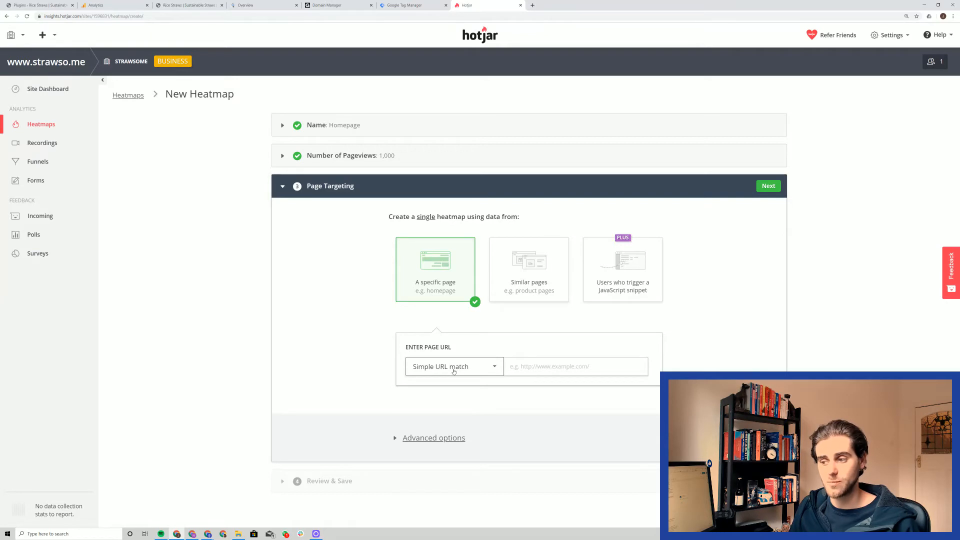
pyautogui.write('www')
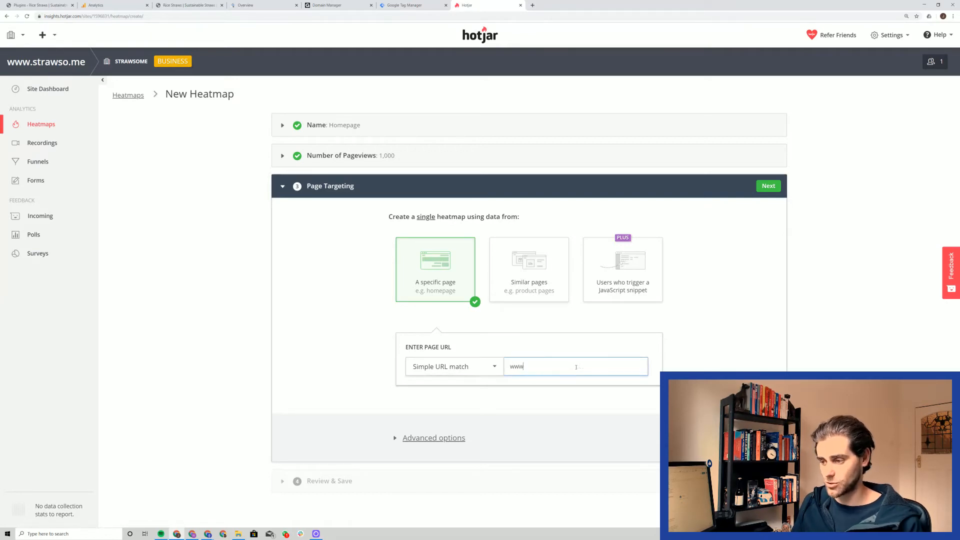
pyautogui.write('.strawso.me')
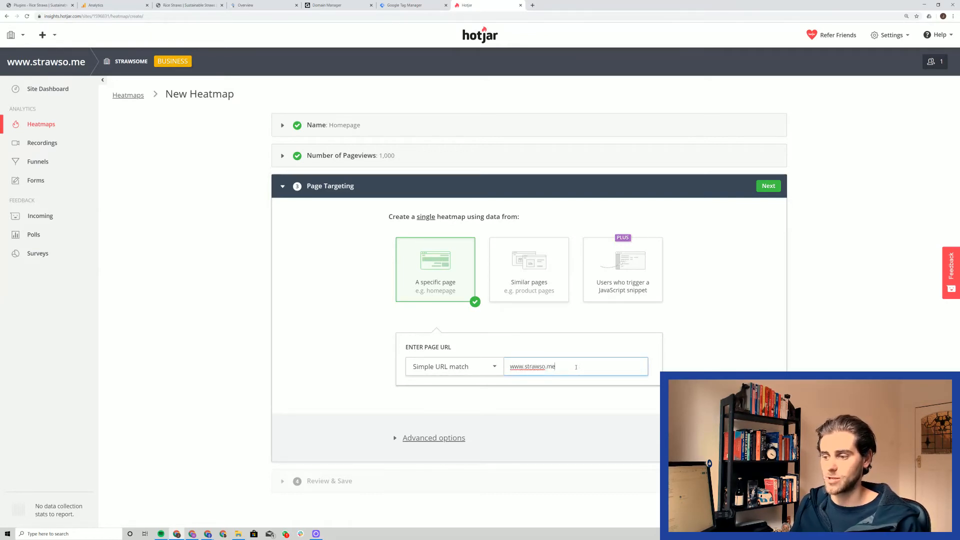
pyautogui.click(695, 335)
pyautogui.click(770, 191)
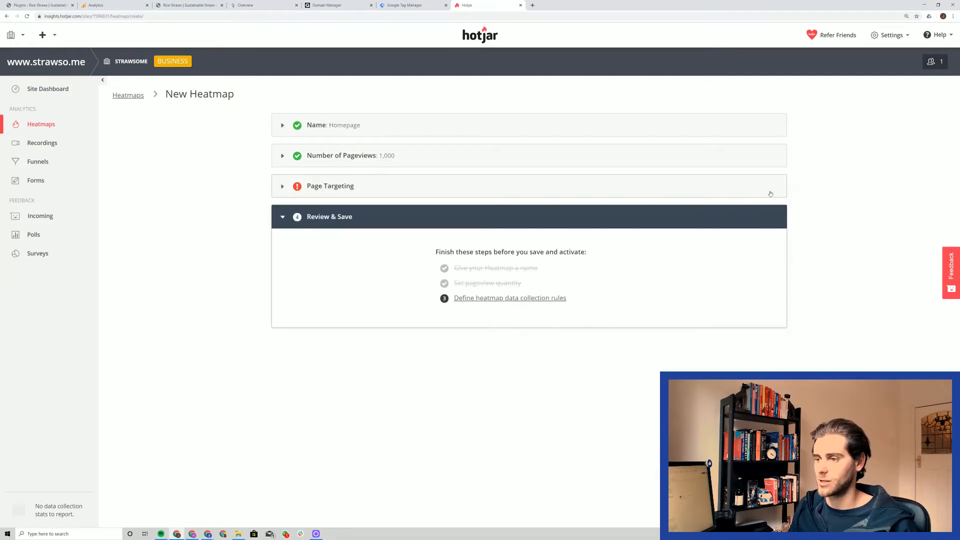
pyautogui.click(416, 159)
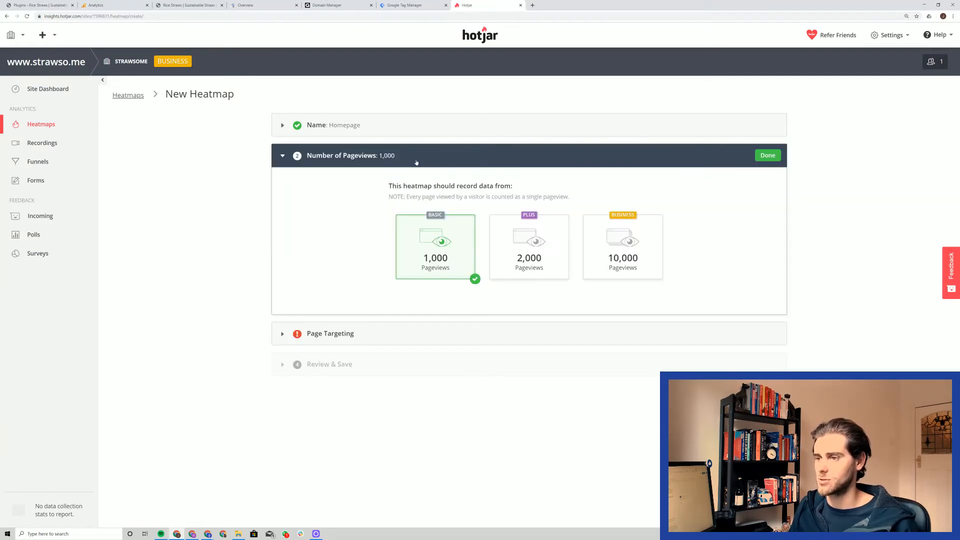
pyautogui.click(365, 339)
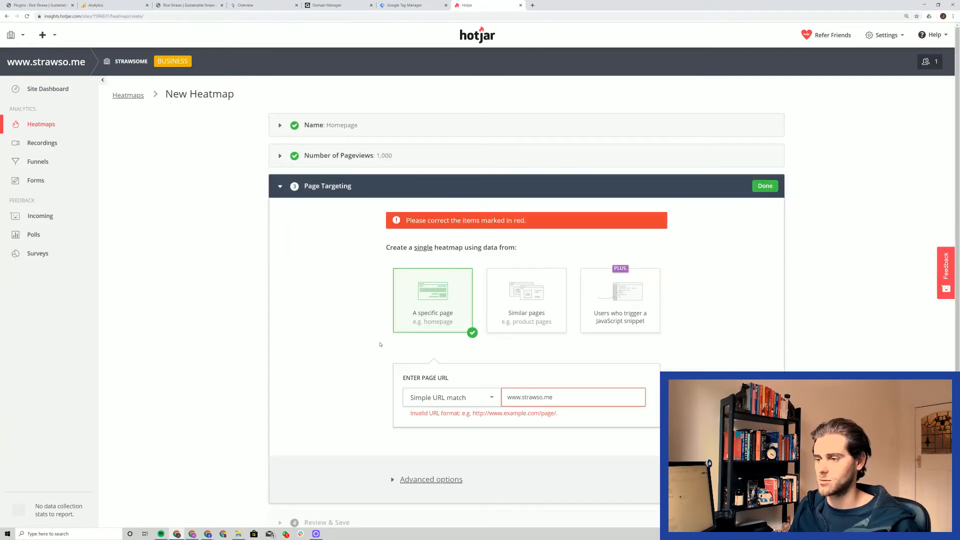
pyautogui.click(506, 397)
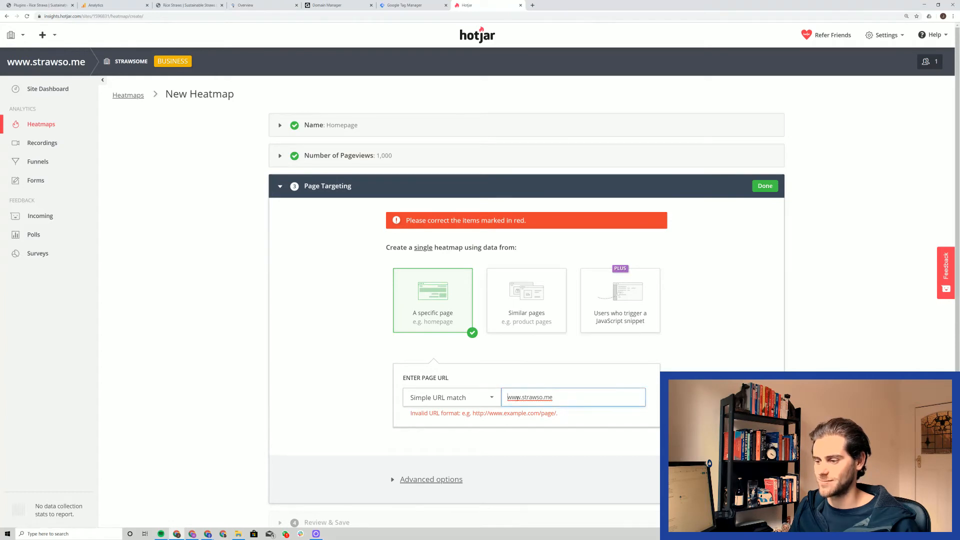
pyautogui.write('https://')
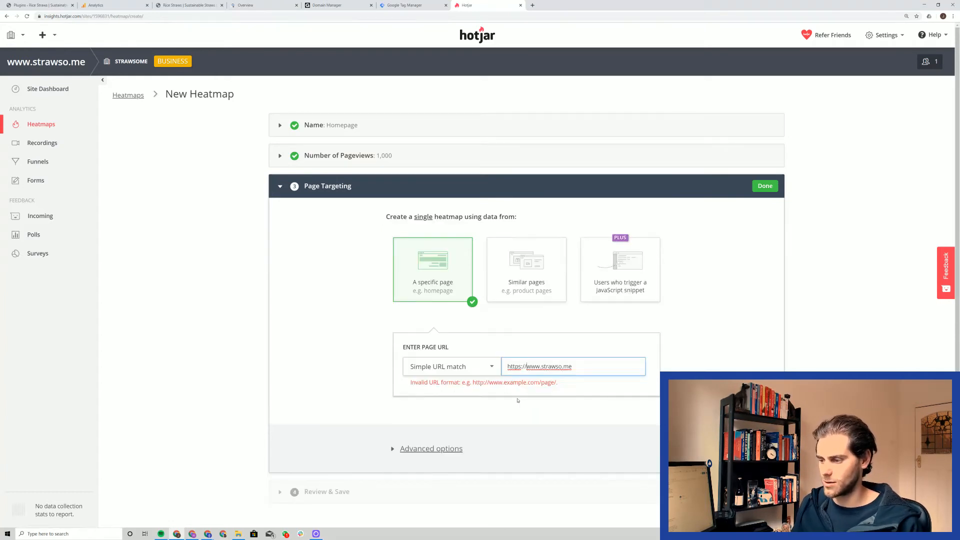
pyautogui.press('End')
pyautogui.write('/')
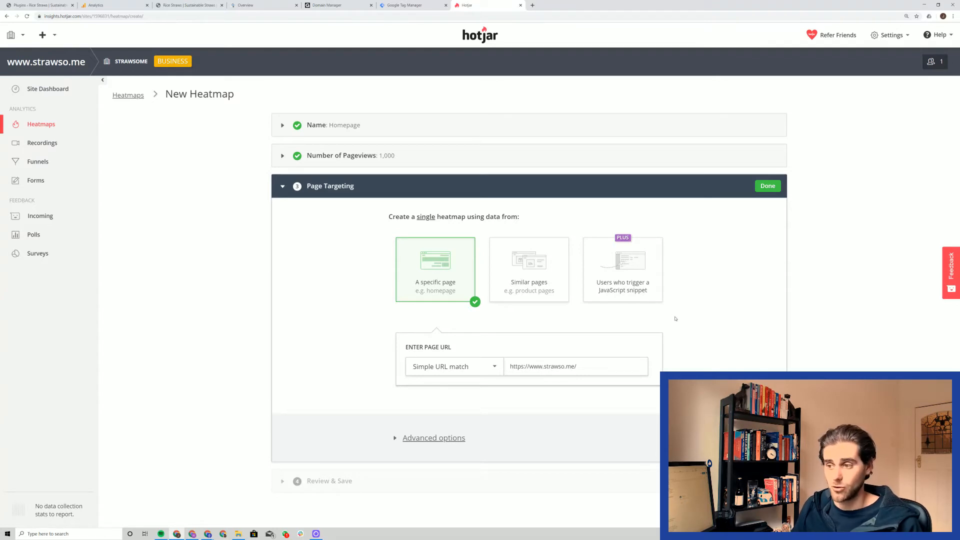
pyautogui.click(767, 186)
pyautogui.click(650, 215)
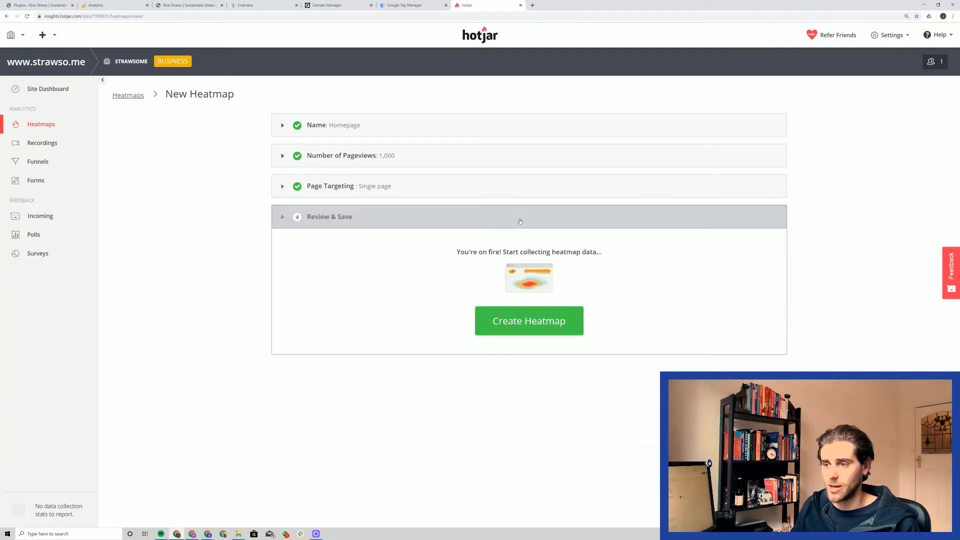
pyautogui.click(543, 329)
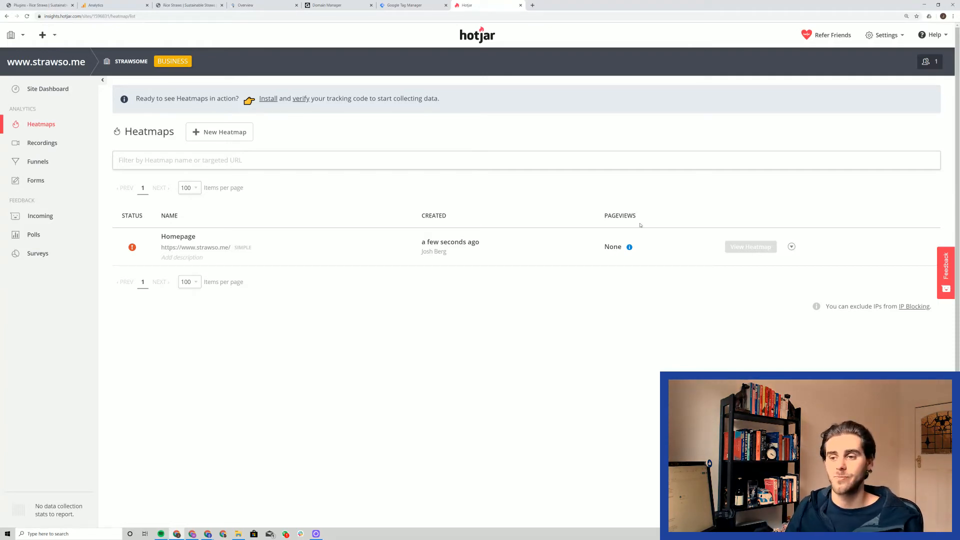
# Step: Start another heatmap named Product Pages and continue past the naming stage
pyautogui.click(222, 133)
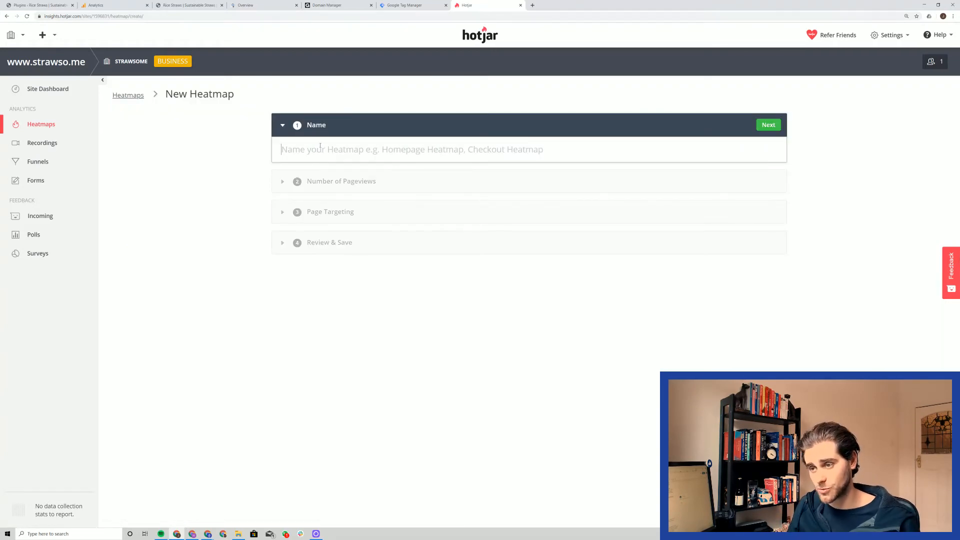
pyautogui.write('Produc')
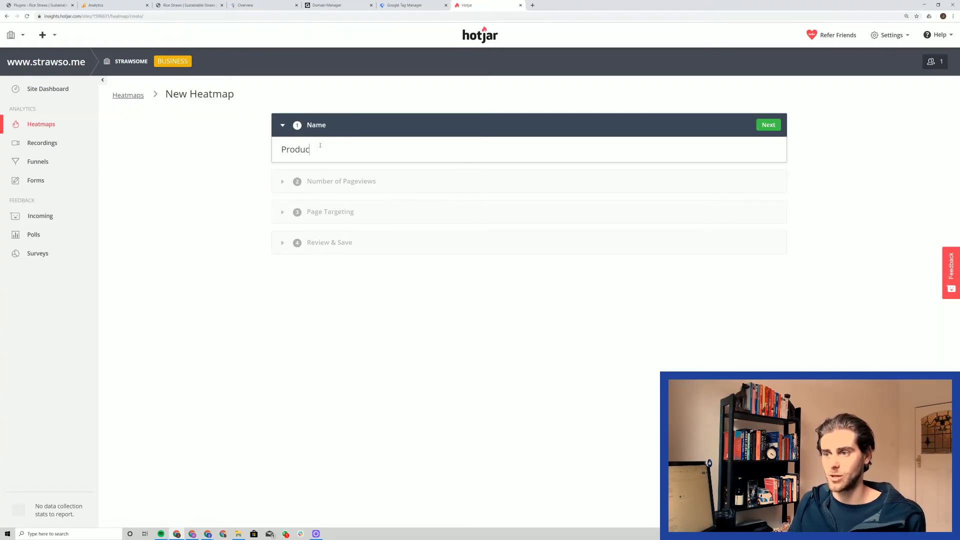
pyautogui.write('t Pages')
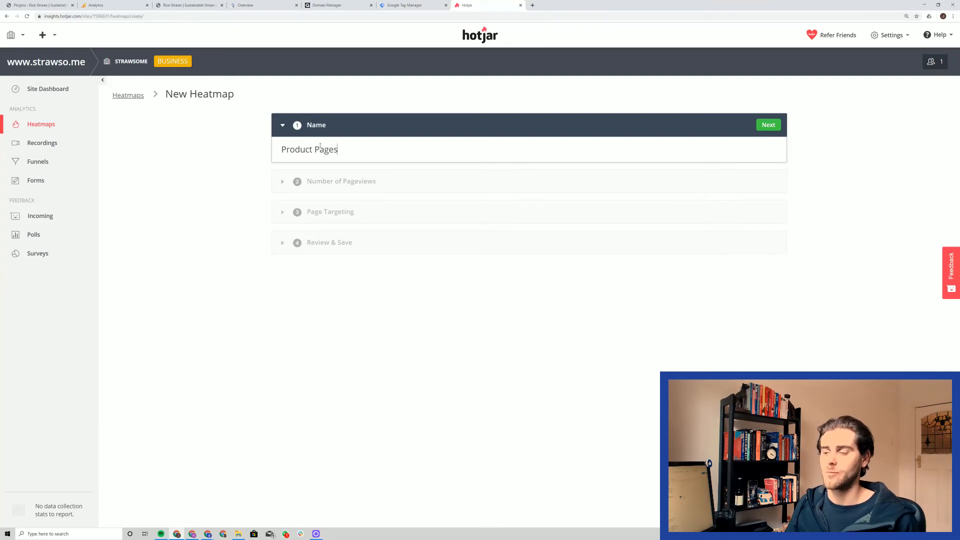
pyautogui.click(777, 128)
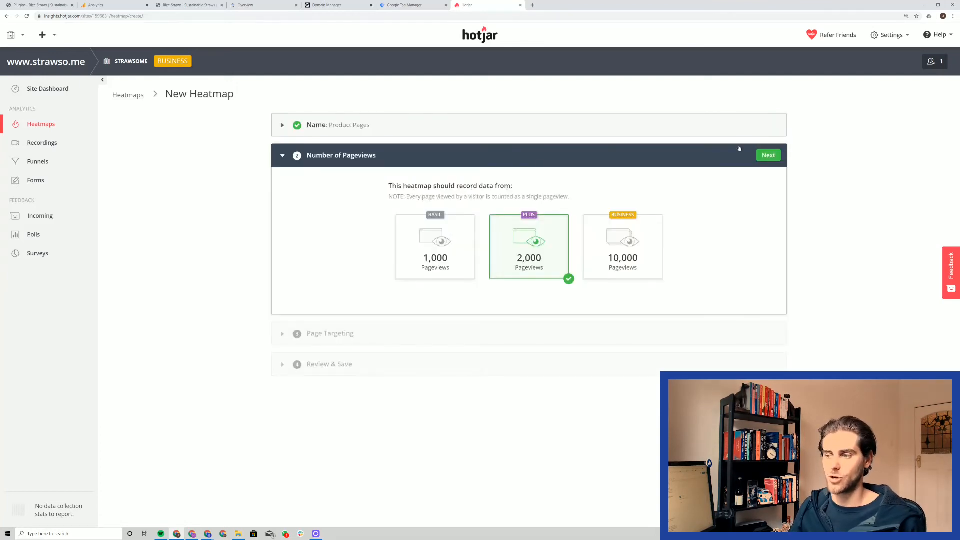
# Step: Set the Product Pages heatmap to 1,000 pageviews and target similar pages by how their URL starts
pyautogui.click(450, 235)
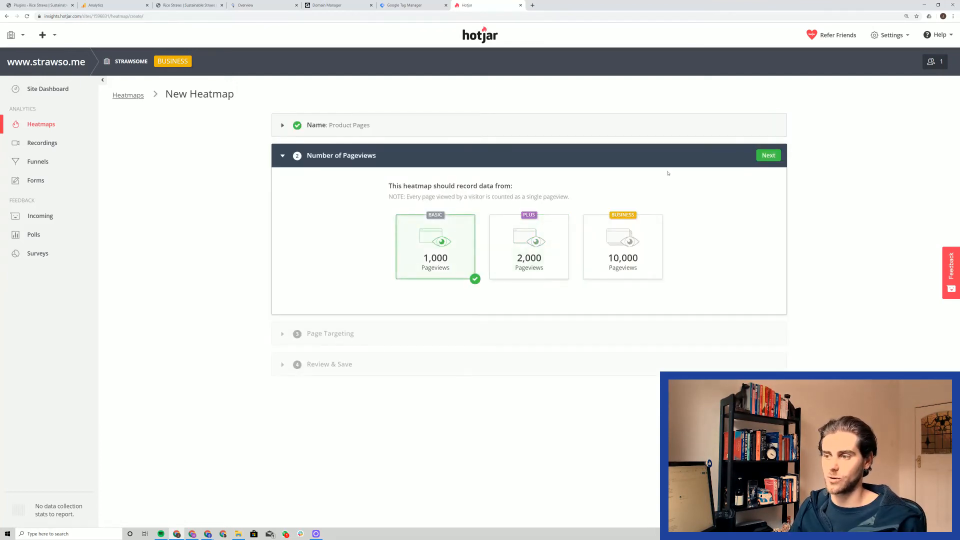
pyautogui.click(776, 156)
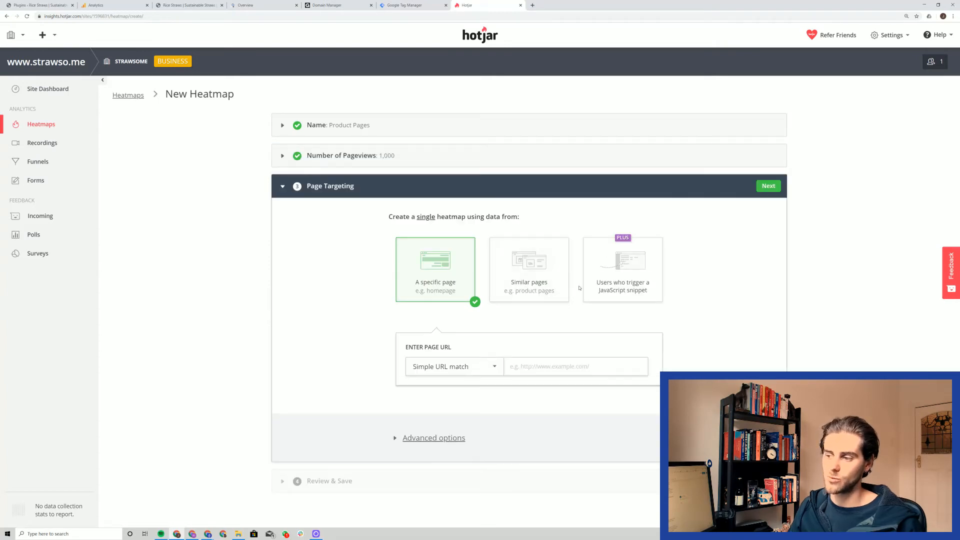
pyautogui.click(534, 266)
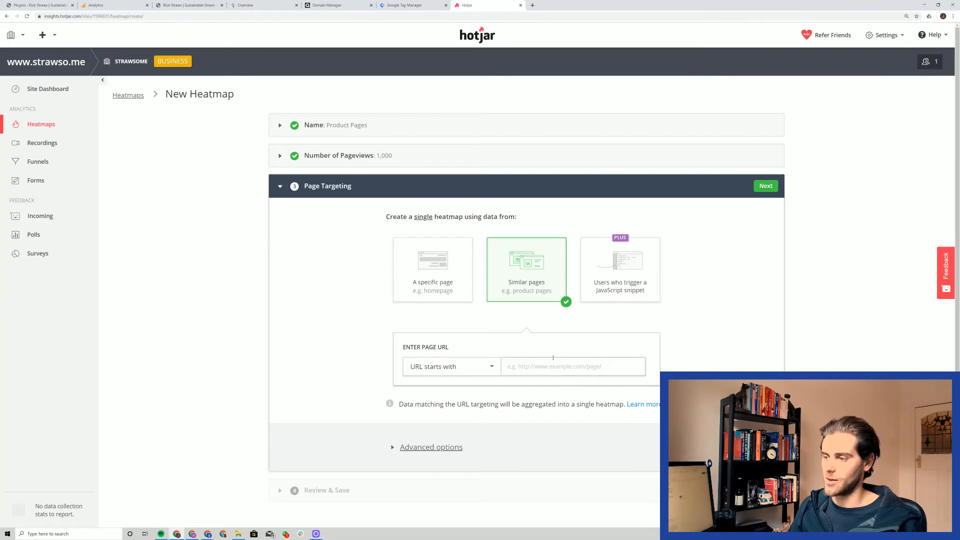
pyautogui.click(553, 364)
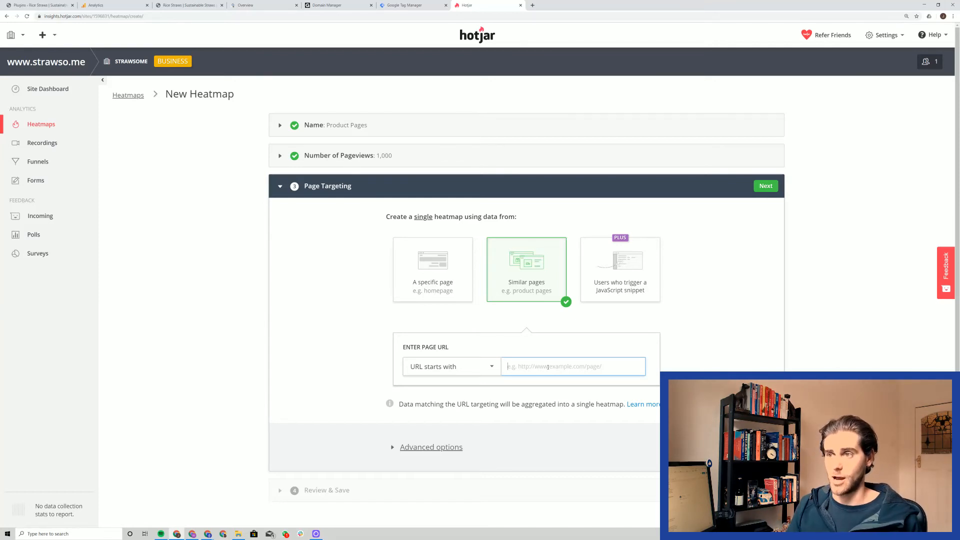
# Step: Open strawso.me in a new browser tab
pyautogui.hotkey('ctrl', 't')
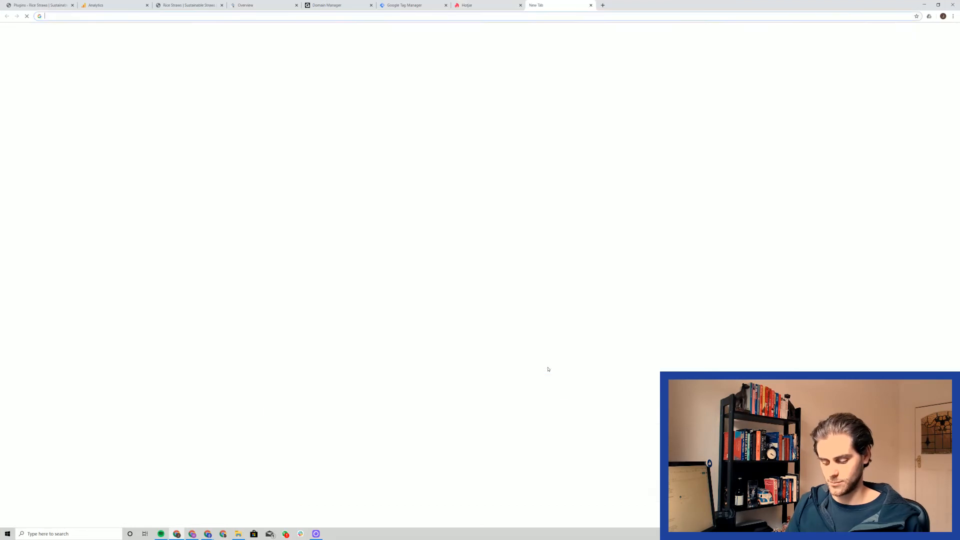
pyautogui.write('strawso.me')
pyautogui.press('Return')
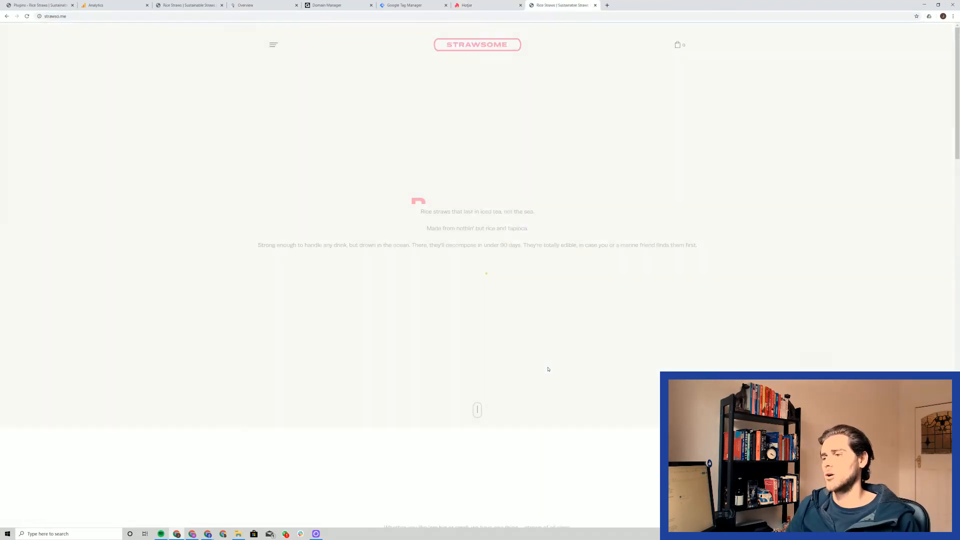
# Step: Open the Thick Rice Straws product from the homepage and examine which part of its URL product pages share
pyautogui.scroll(-6, 531, 339)
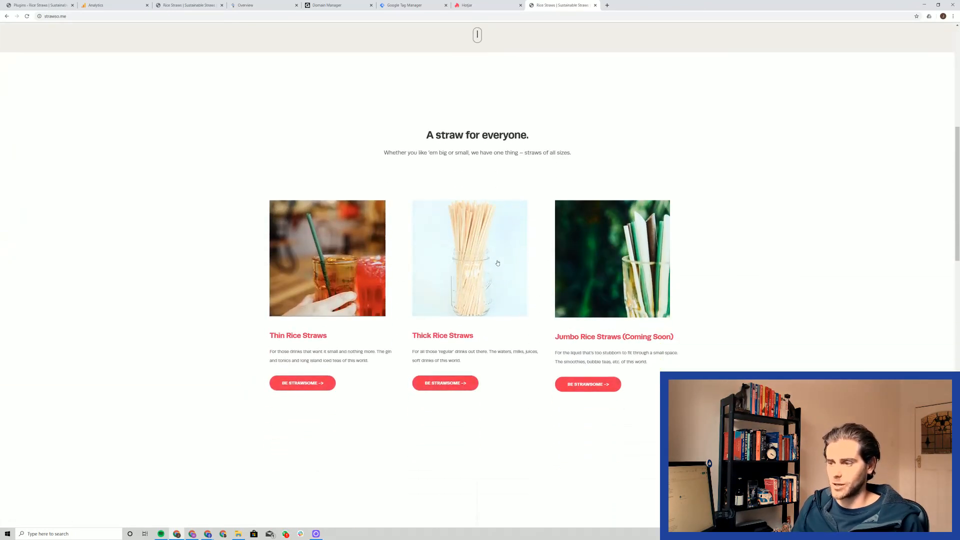
pyautogui.click(497, 262)
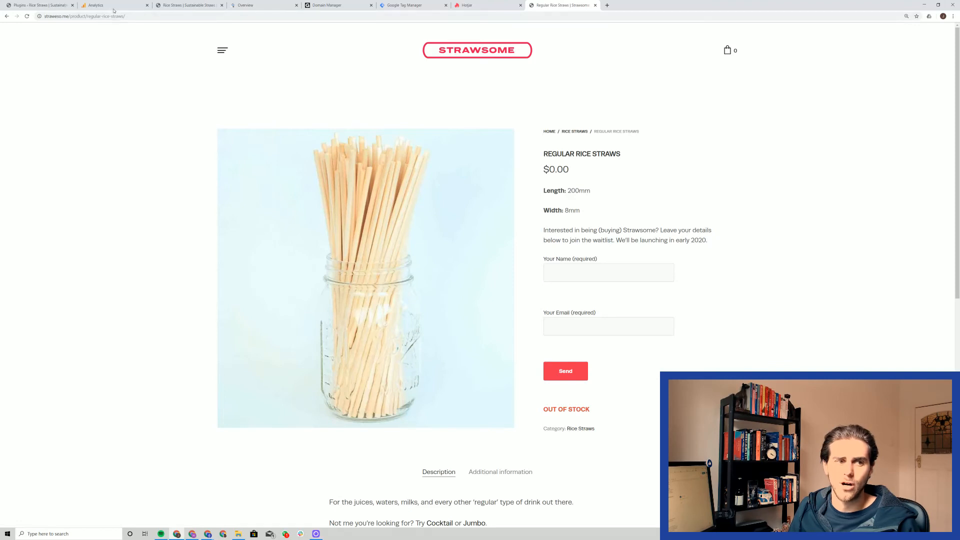
pyautogui.click(129, 16)
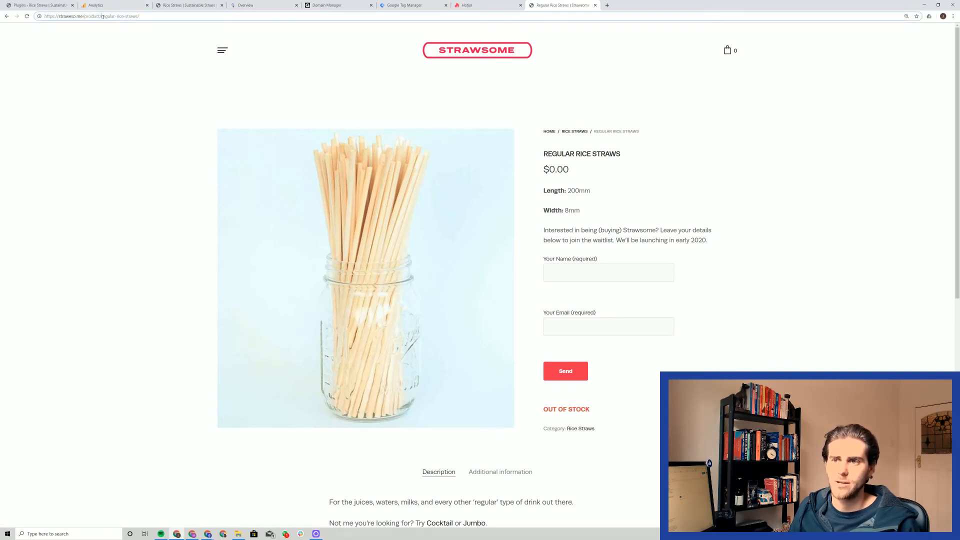
pyautogui.moveTo(100, 16); pyautogui.dragTo(83, 17)
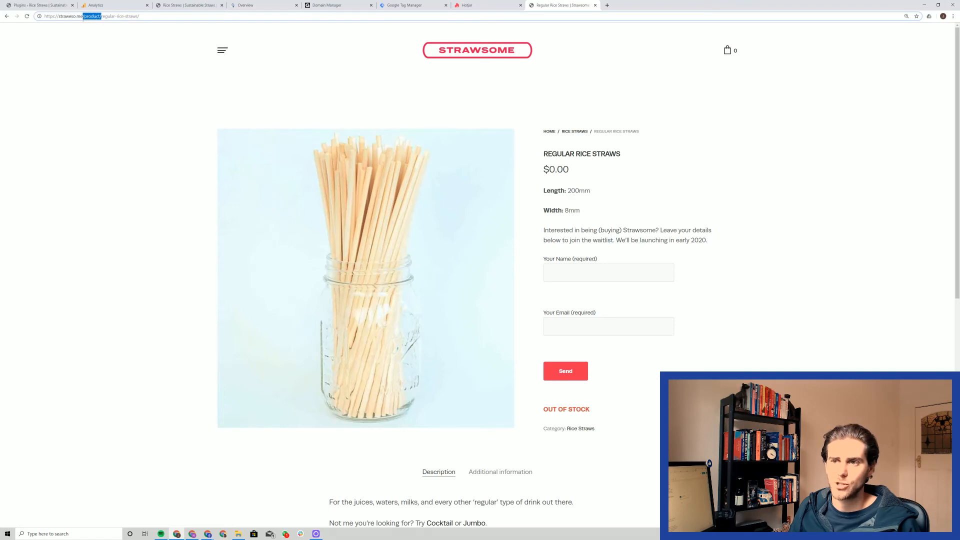
pyautogui.click(74, 17)
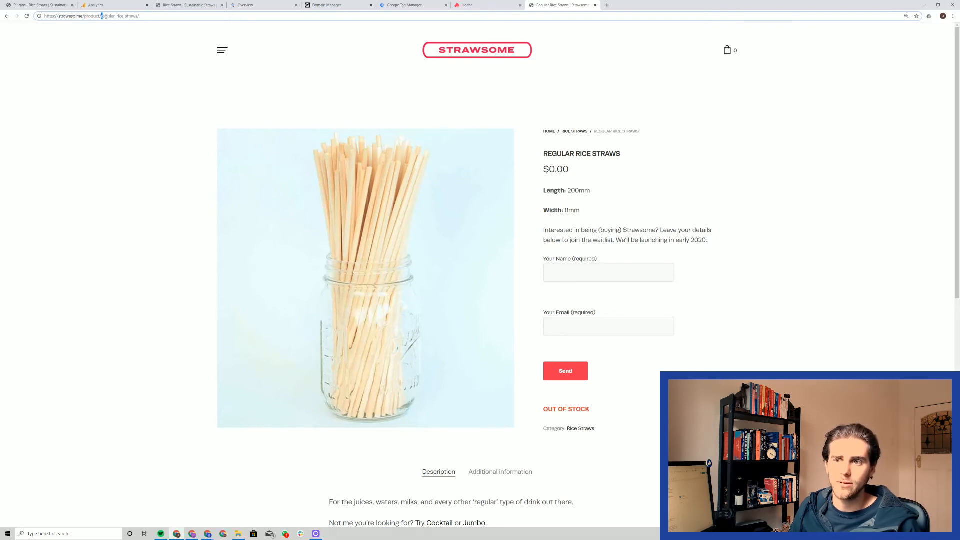
pyautogui.moveTo(102, 16); pyautogui.dragTo(138, 16)
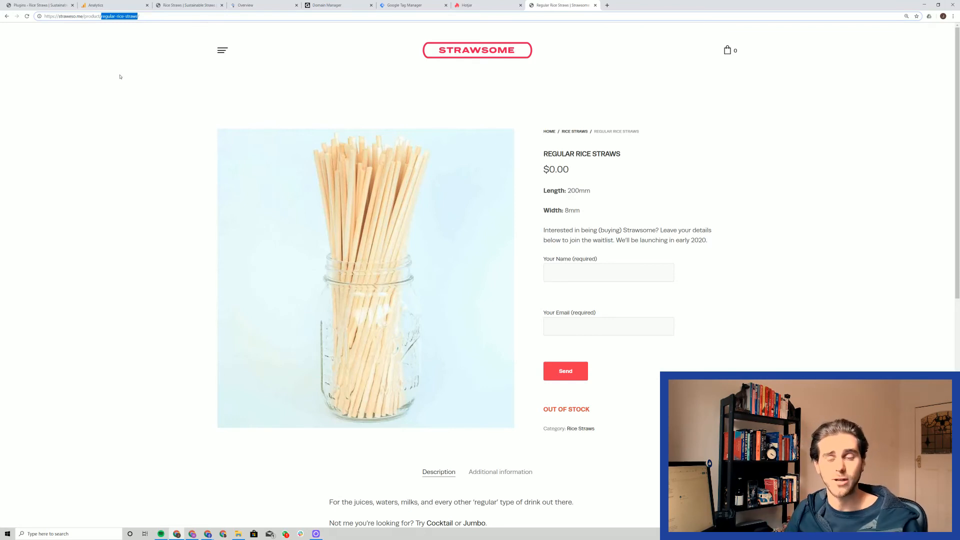
pyautogui.click(86, 16)
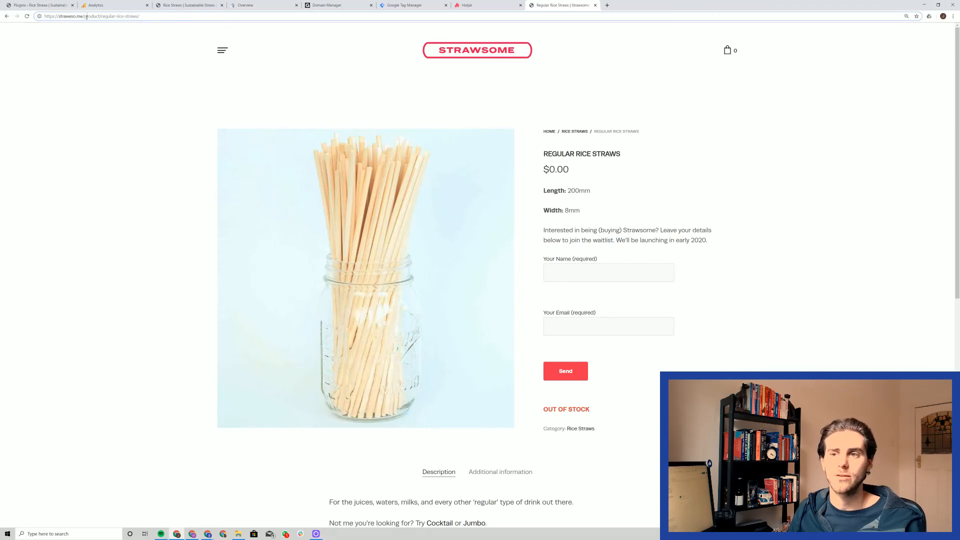
pyautogui.moveTo(101, 16); pyautogui.dragTo(84, 16)
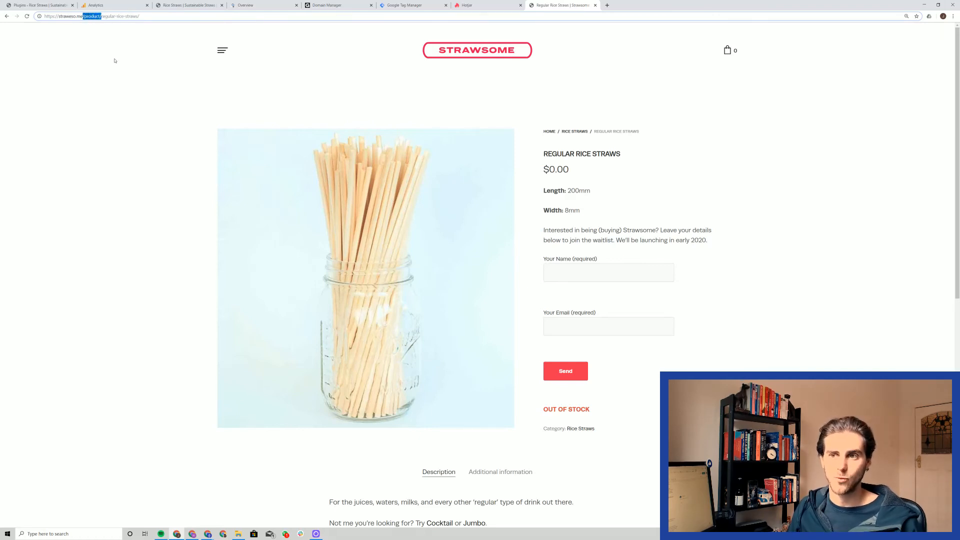
pyautogui.hotkey('shift', 'Home')
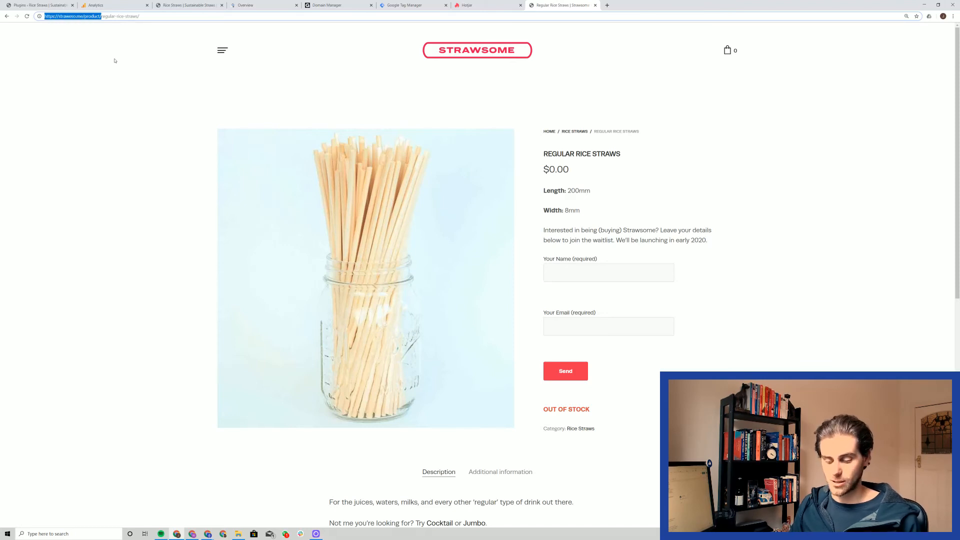
pyautogui.click(111, 87)
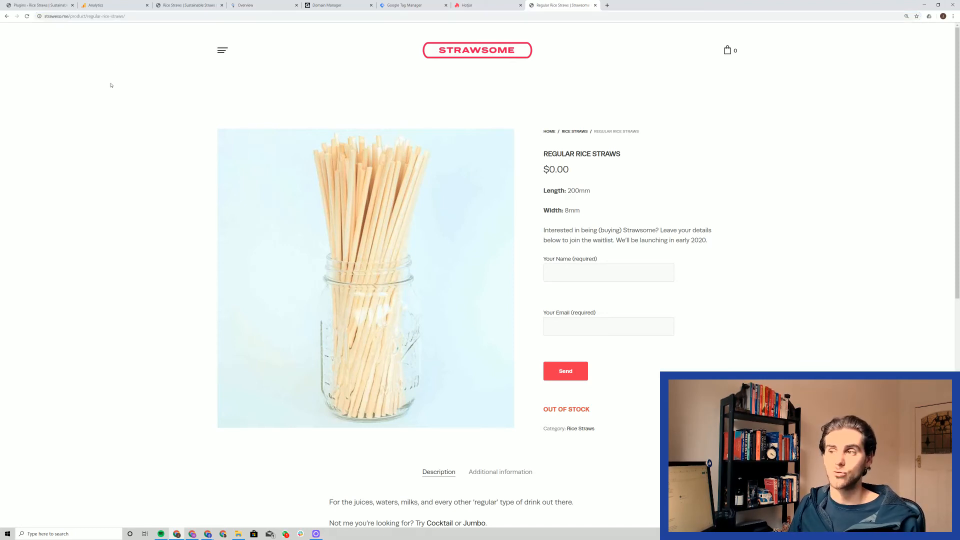
# Step: Back in Hotjar, target pages whose URL contains product/ and create the Product Pages heatmap
pyautogui.hotkey('ctrl', 'shift', 'Tab')
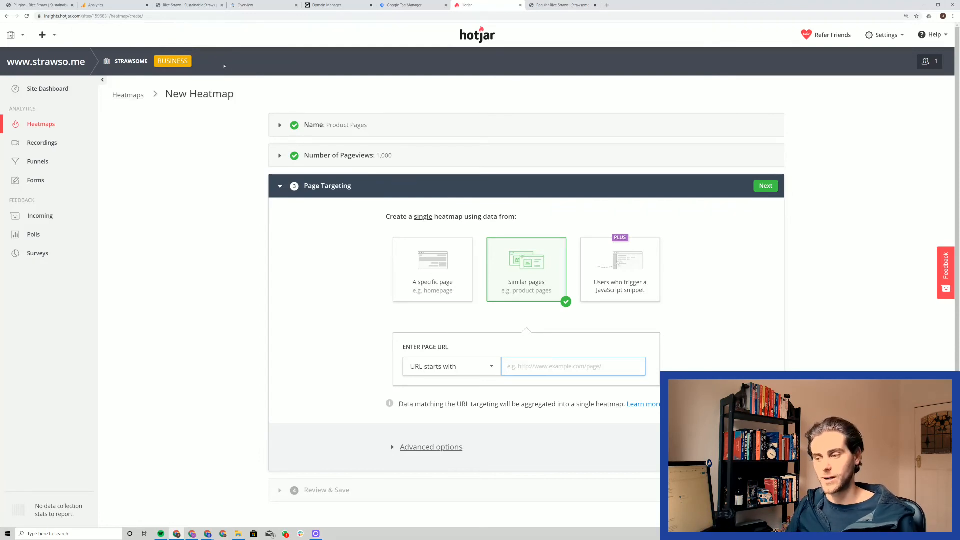
pyautogui.click(485, 368)
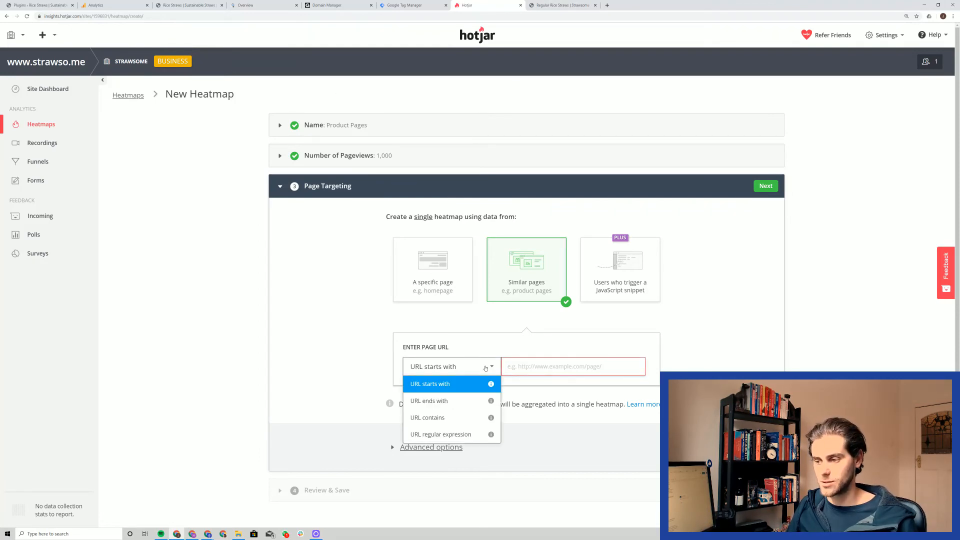
pyautogui.click(470, 419)
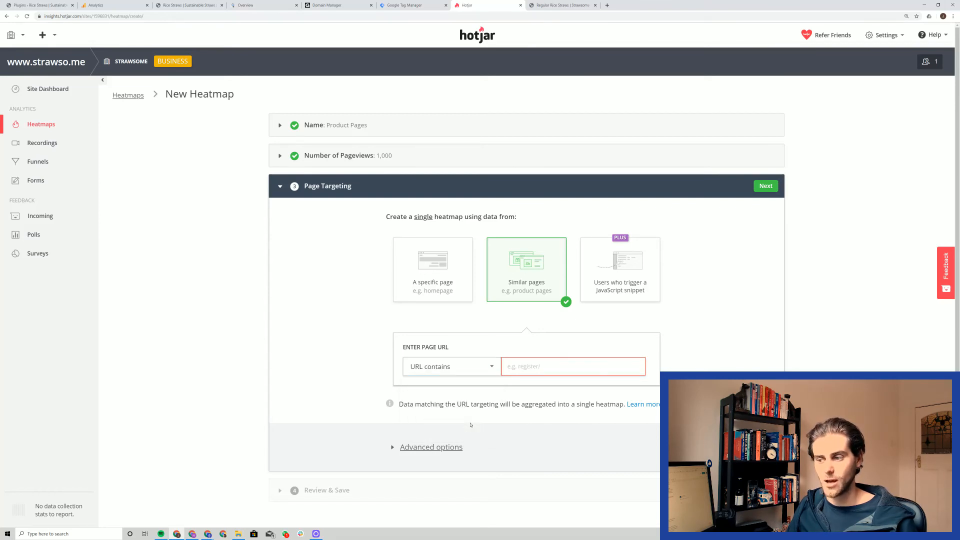
pyautogui.click(546, 365)
pyautogui.write('p')
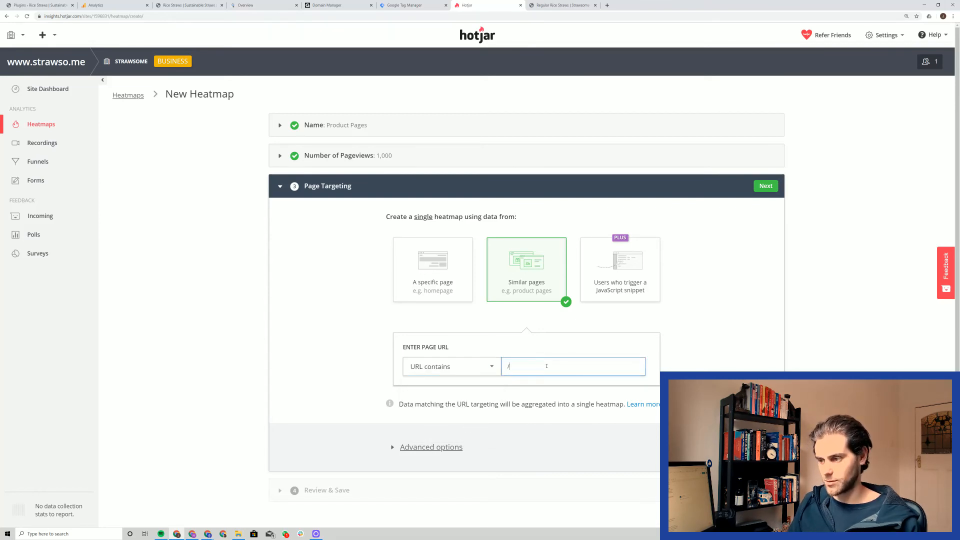
pyautogui.press('BackSpace')
pyautogui.write('product/')
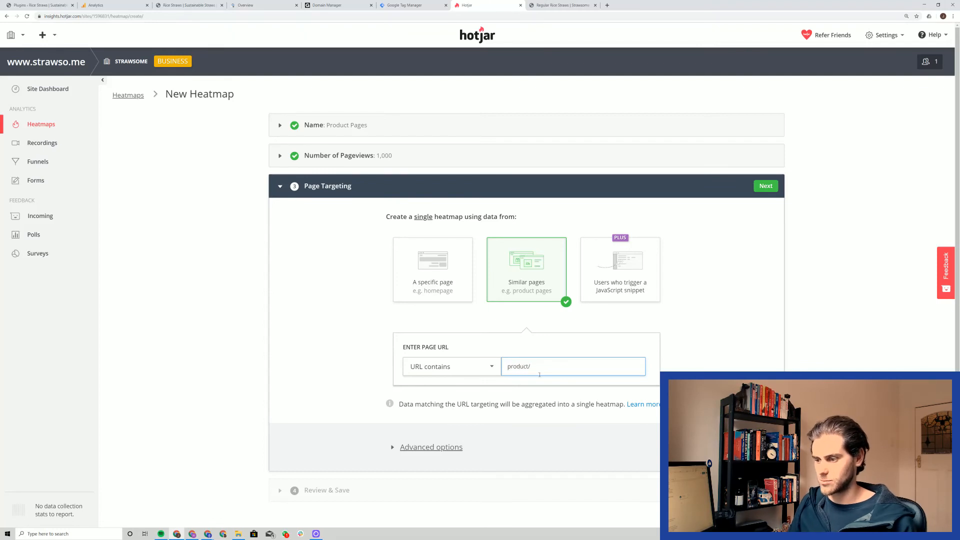
pyautogui.click(766, 186)
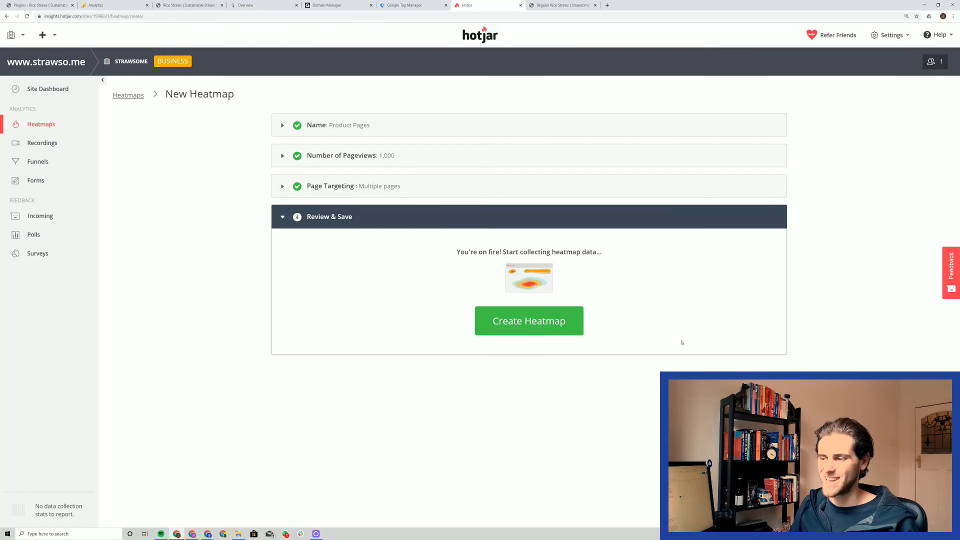
pyautogui.click(569, 329)
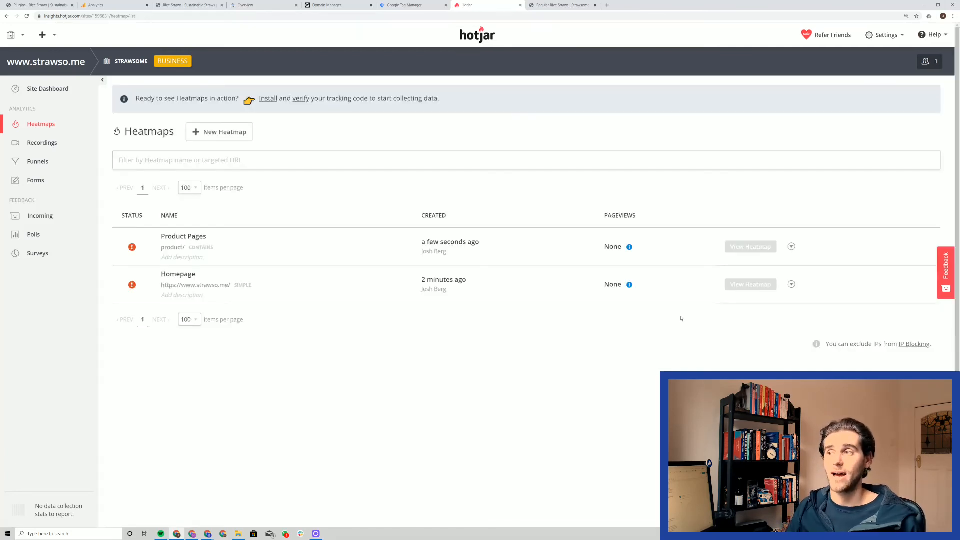
# Step: Return to the Strawsome homepage in the other browser tab and review the three straw products offered there
pyautogui.click(557, 5)
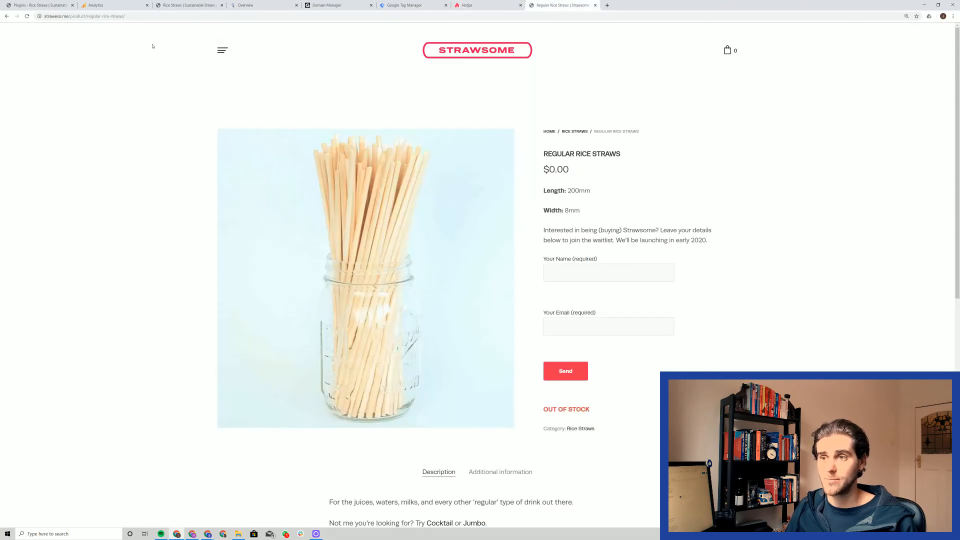
pyautogui.click(470, 52)
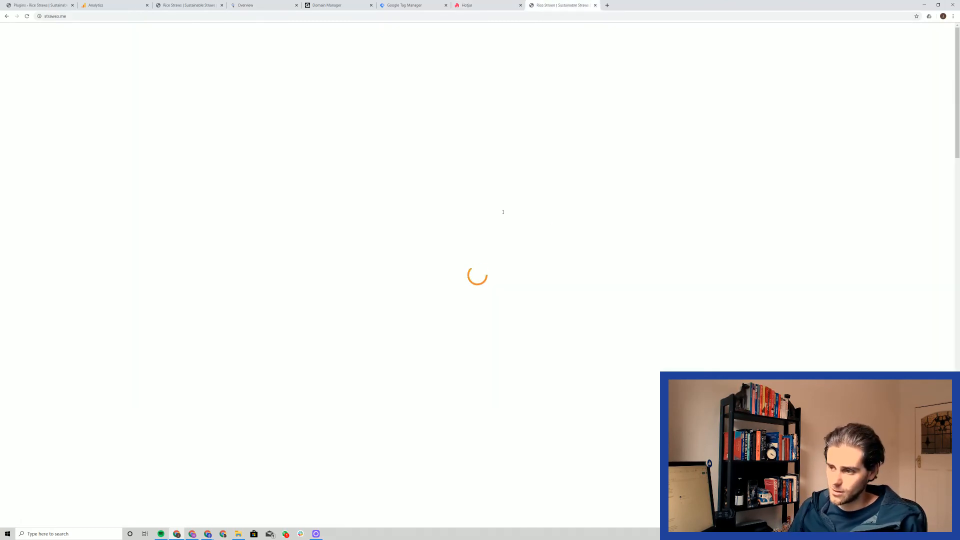
pyautogui.scroll(-8, 458, 251)
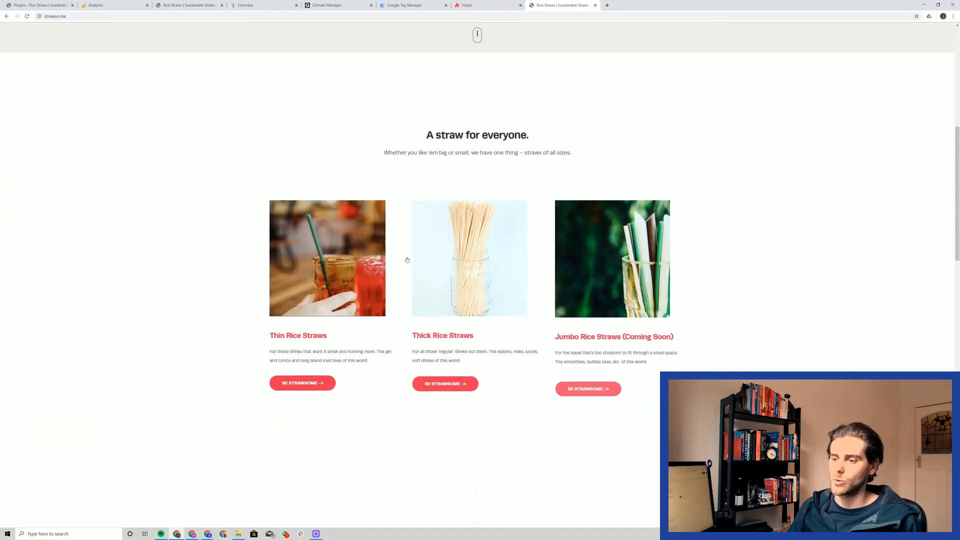
pyautogui.moveTo(269, 335); pyautogui.dragTo(326, 337)
pyautogui.click(327, 337)
pyautogui.moveTo(415, 336); pyautogui.dragTo(482, 338)
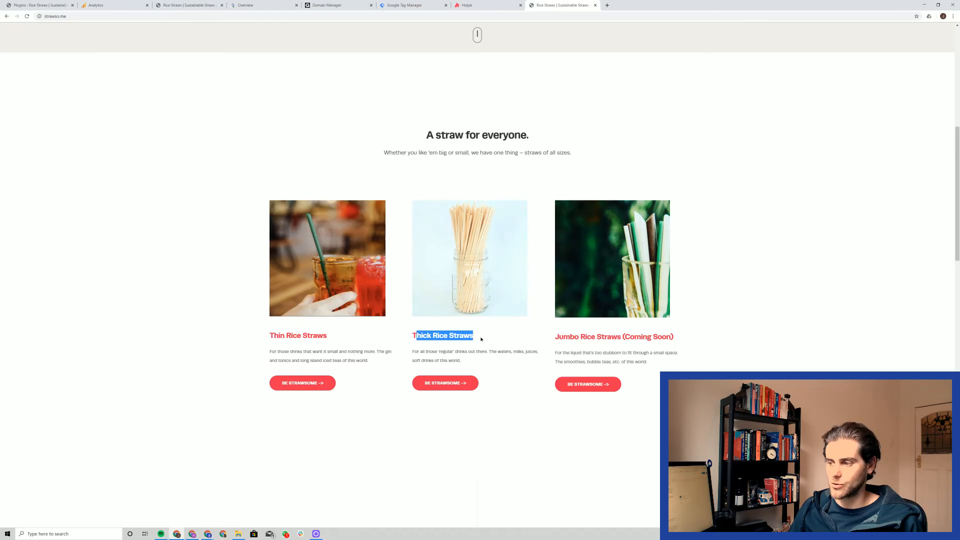
pyautogui.click(482, 338)
pyautogui.moveTo(556, 340); pyautogui.dragTo(676, 337)
pyautogui.click(686, 352)
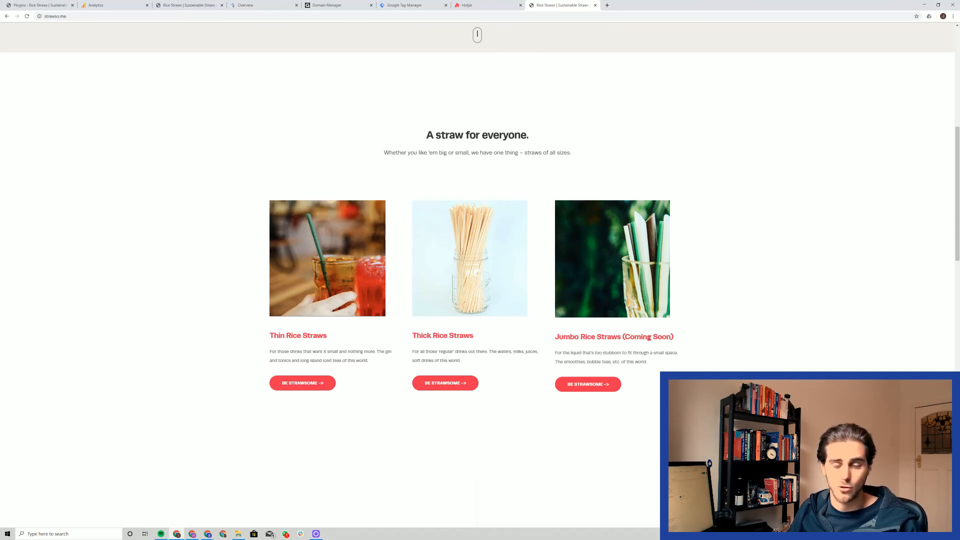
# Step: Switch back to Hotjar and start setting up visitor recordings for the site
pyautogui.click(491, 3)
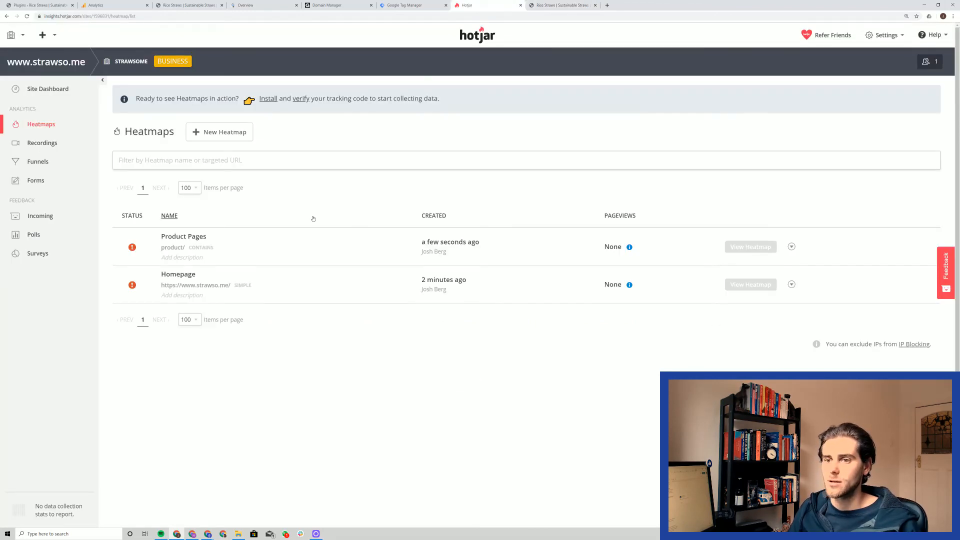
pyautogui.click(75, 146)
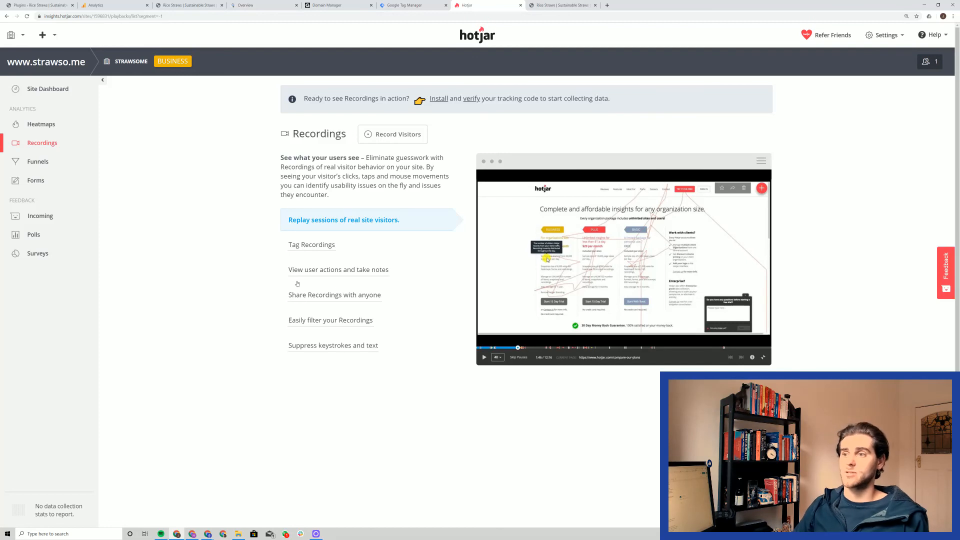
pyautogui.click(399, 142)
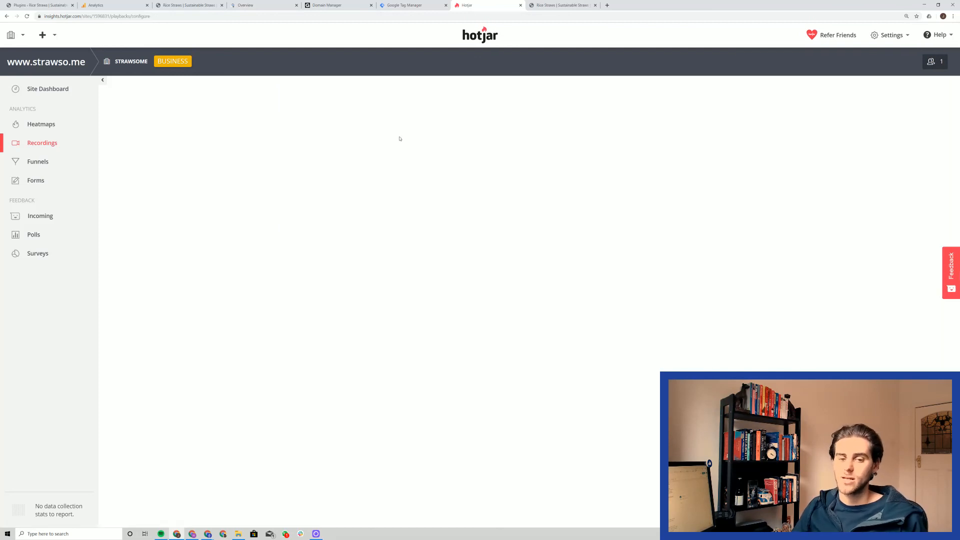